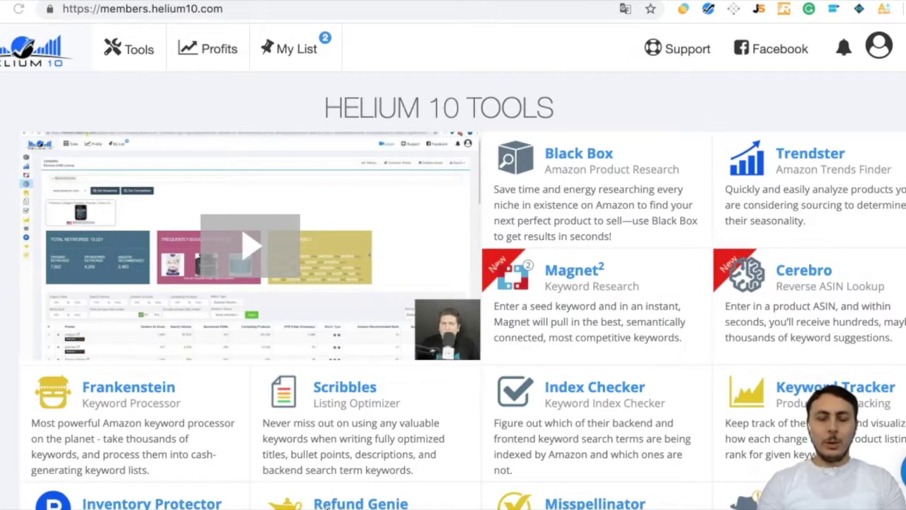
Open the Black Box product research tool from the Helium 10 tools list.
{"action": "left_click", "coordinate": [222, 10]}
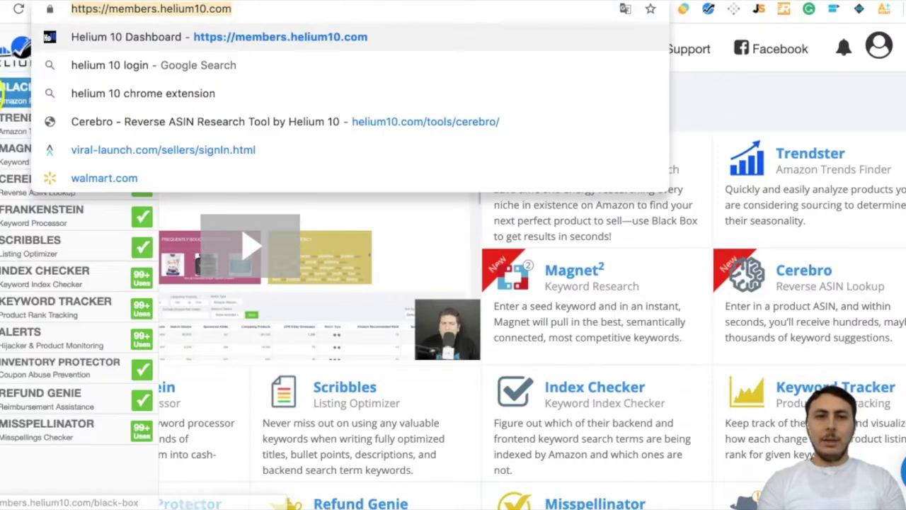
{"action": "left_click", "coordinate": [6, 94]}
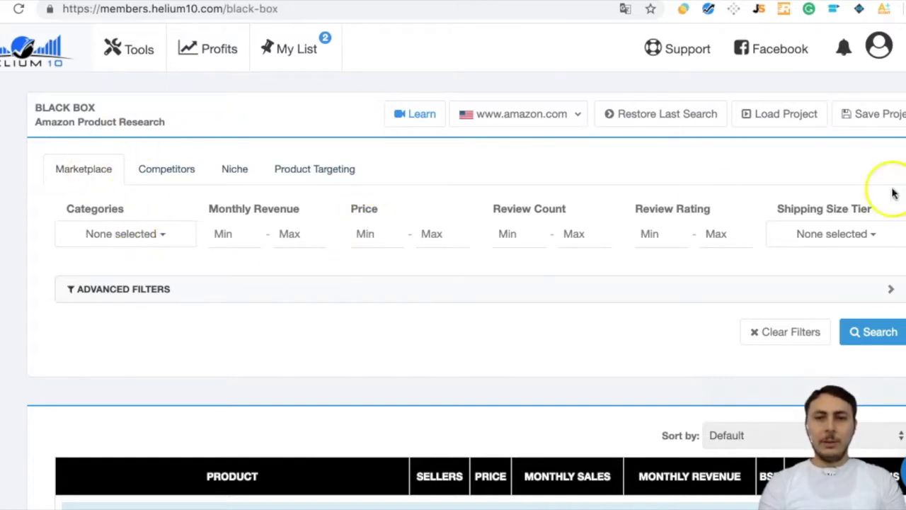
{"action": "left_click", "coordinate": [193, 294]}
{"action": "scroll", "coordinate": [429, 186], "scroll_direction": "down", "scroll_amount": 2}
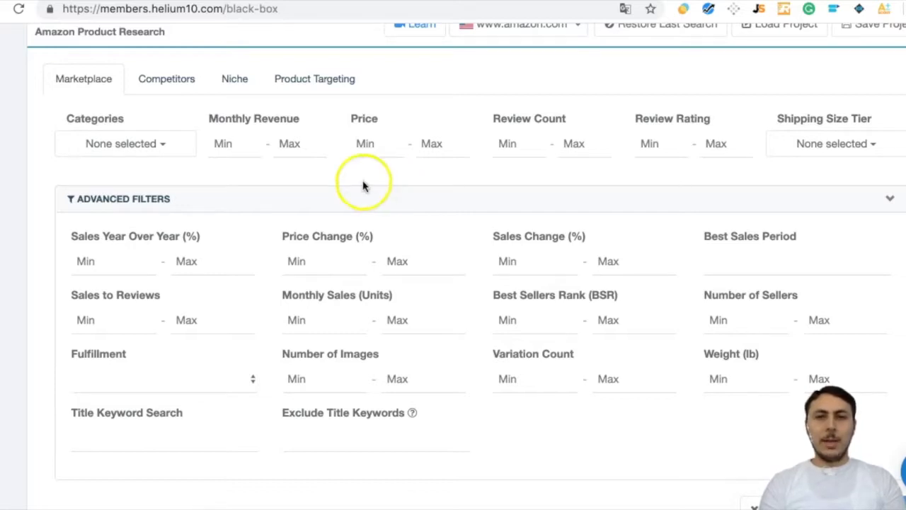
{"action": "left_click", "coordinate": [173, 145]}
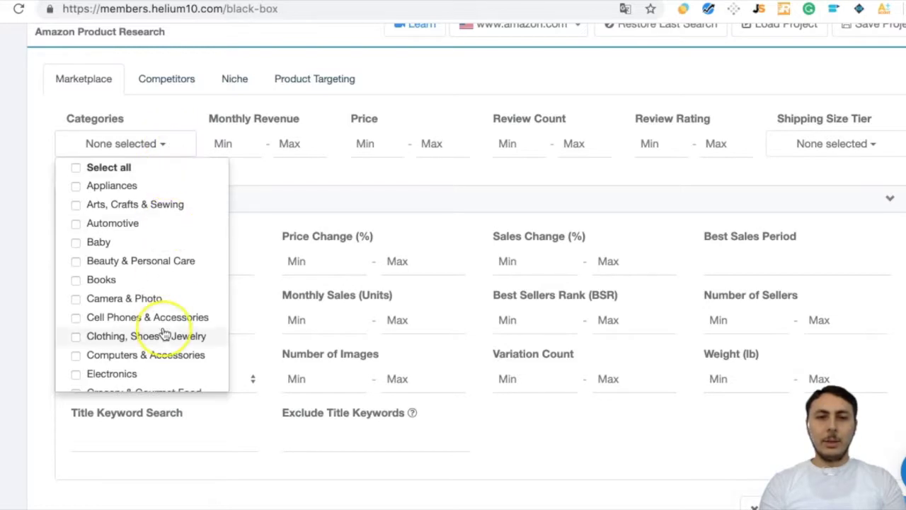
{"action": "scroll", "coordinate": [162, 335], "scroll_direction": "down", "scroll_amount": 3}
{"action": "scroll", "coordinate": [141, 251], "scroll_direction": "up", "scroll_amount": 3}
{"action": "scroll", "coordinate": [155, 312], "scroll_direction": "down", "scroll_amount": 3}
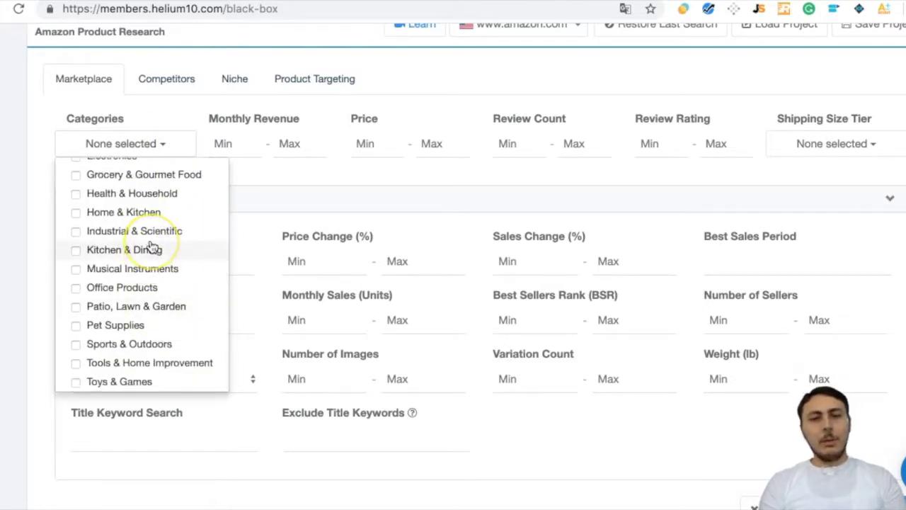
{"action": "scroll", "coordinate": [152, 245], "scroll_direction": "up", "scroll_amount": 3}
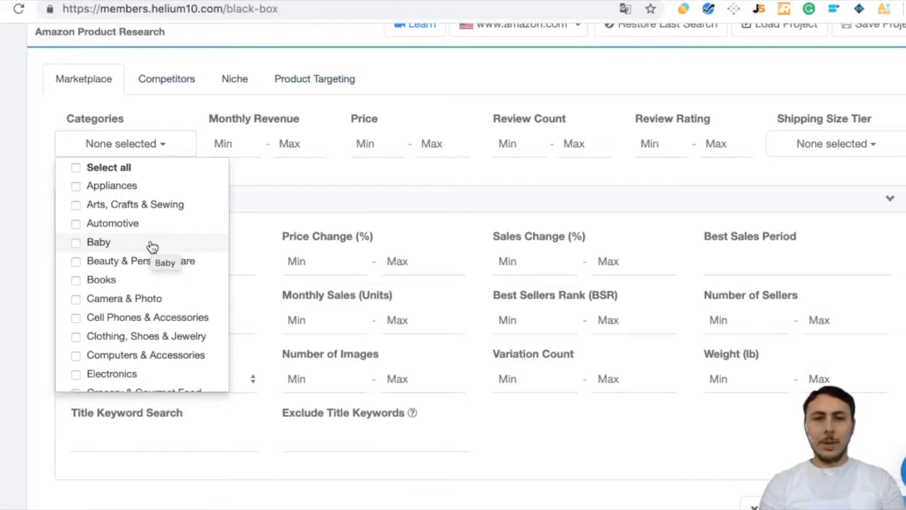
{"action": "left_click", "coordinate": [366, 196]}
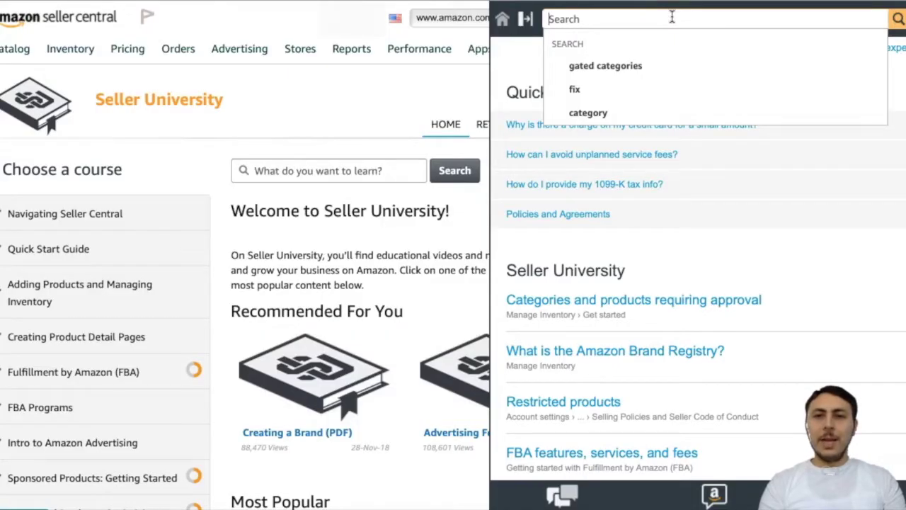
Search Help for 'gated categories' and open the Automotive & Powersports selling requirements article.
{"action": "type", "text": "gated categories"}
{"action": "key", "text": "Return"}
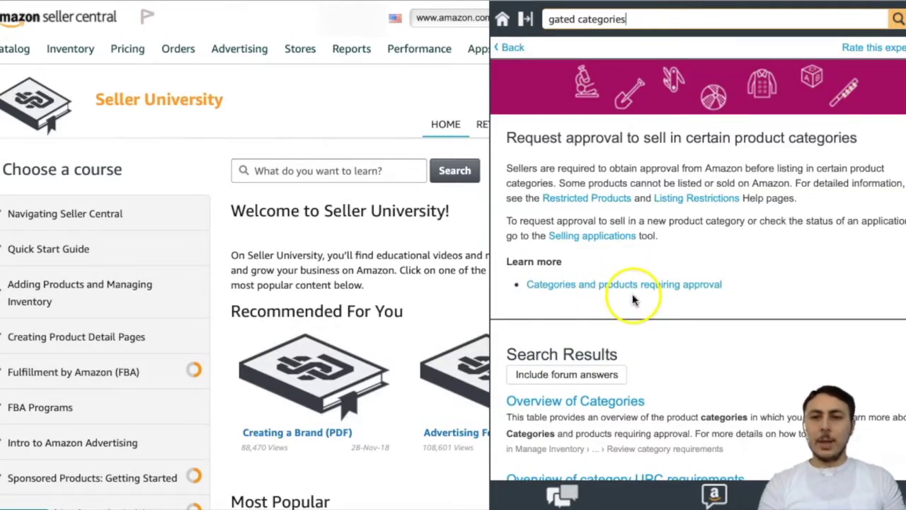
{"action": "left_click", "coordinate": [637, 290]}
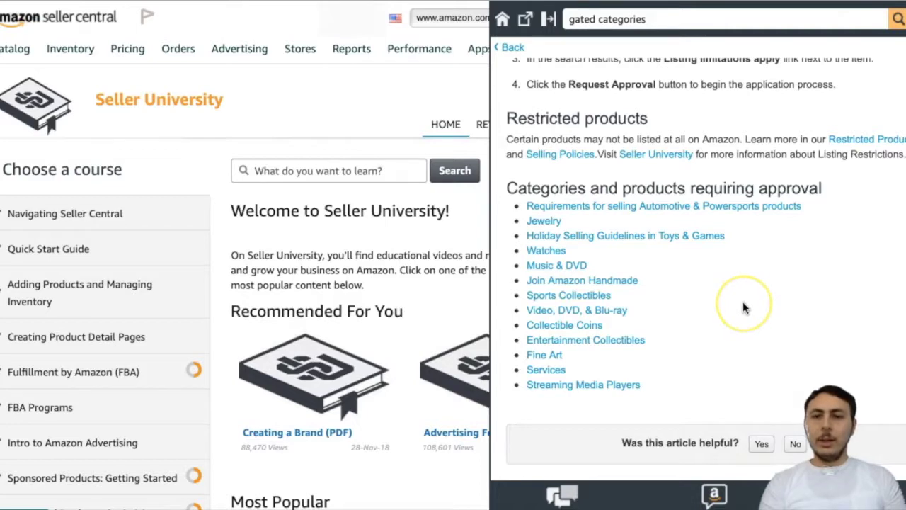
{"action": "left_click", "coordinate": [632, 207]}
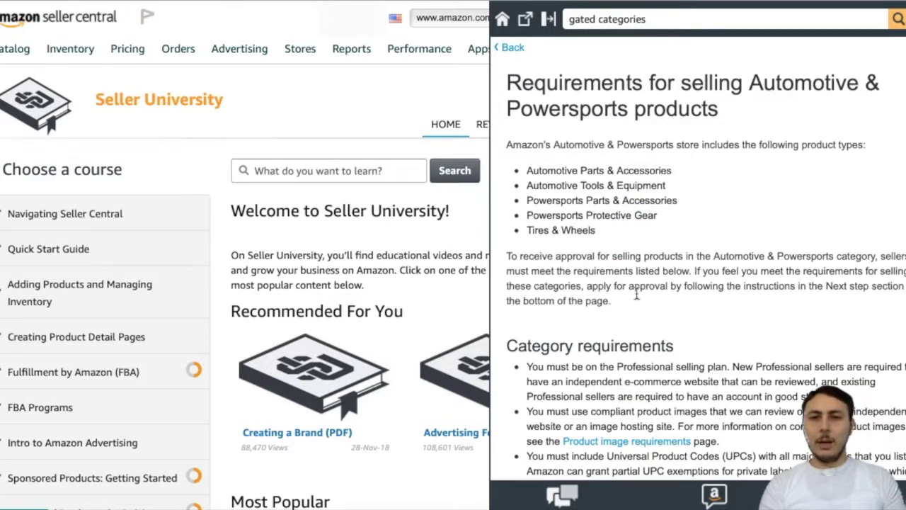
{"action": "scroll", "coordinate": [636, 296], "scroll_direction": "down", "scroll_amount": 4}
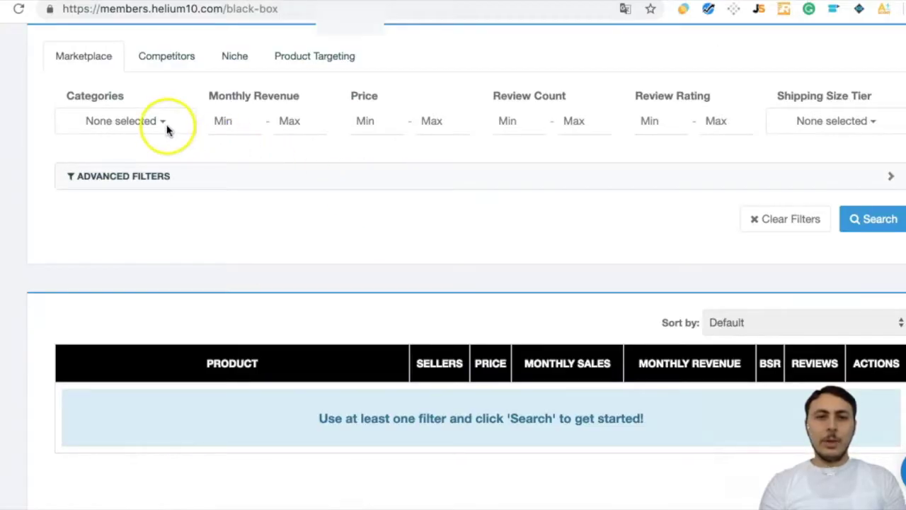
Tick Baby, Arts, Crafts & Sewing, and Kitchen & Dining in the Categories dropdown.
{"action": "left_click", "coordinate": [158, 123]}
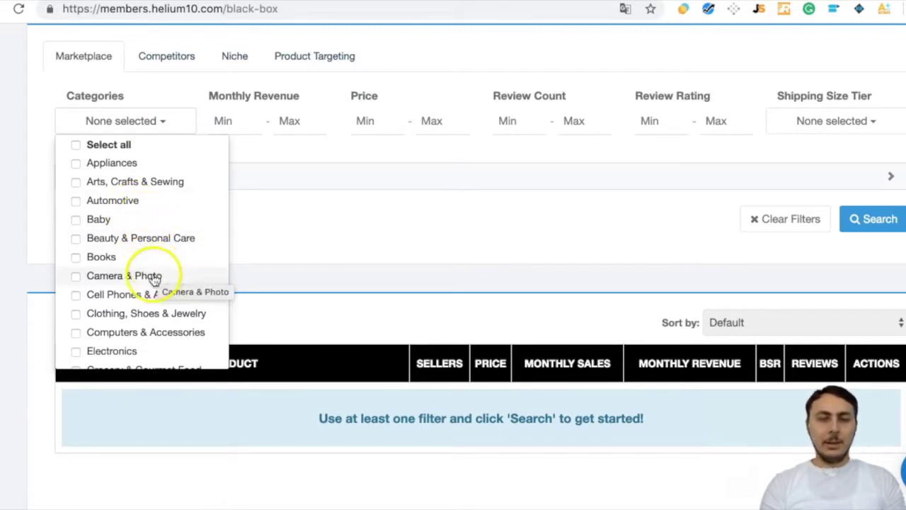
{"action": "left_click", "coordinate": [80, 221]}
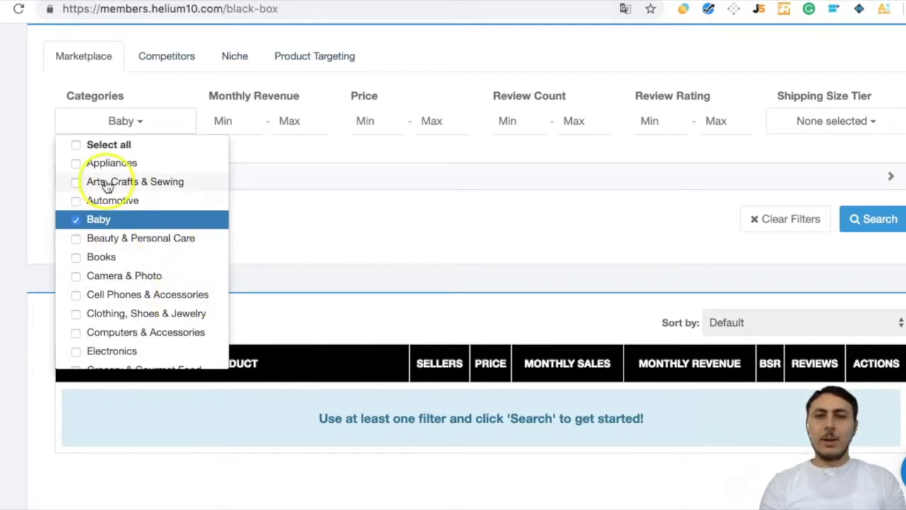
{"action": "left_click", "coordinate": [81, 183]}
{"action": "scroll", "coordinate": [81, 228], "scroll_direction": "down", "scroll_amount": 3}
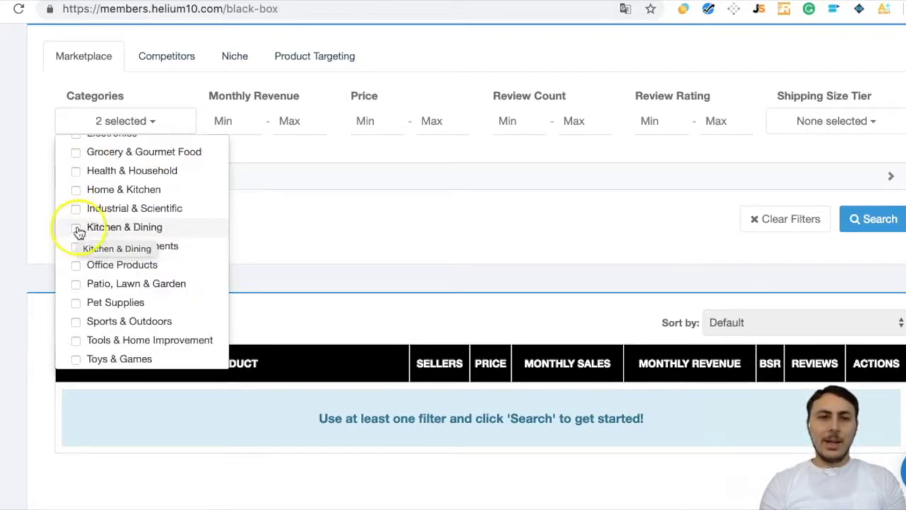
{"action": "left_click", "coordinate": [77, 227]}
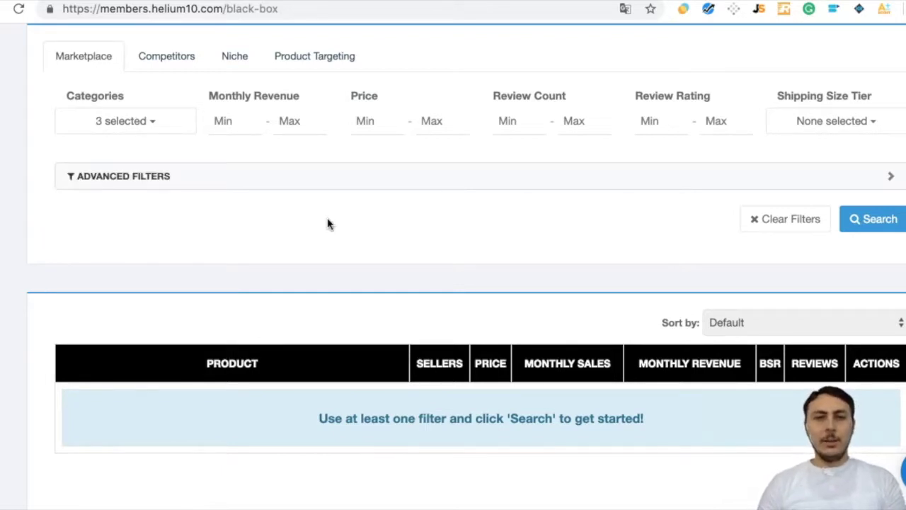
{"action": "left_click", "coordinate": [319, 223]}
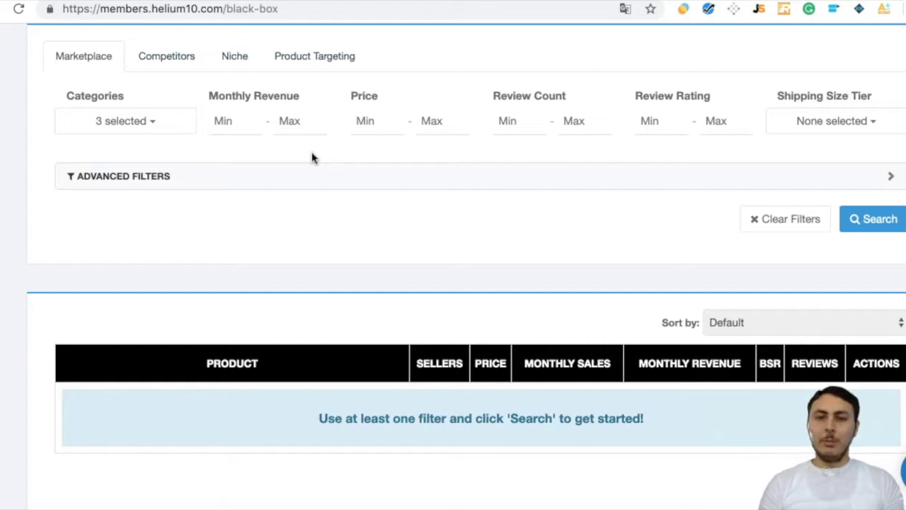
{"action": "left_click", "coordinate": [289, 150]}
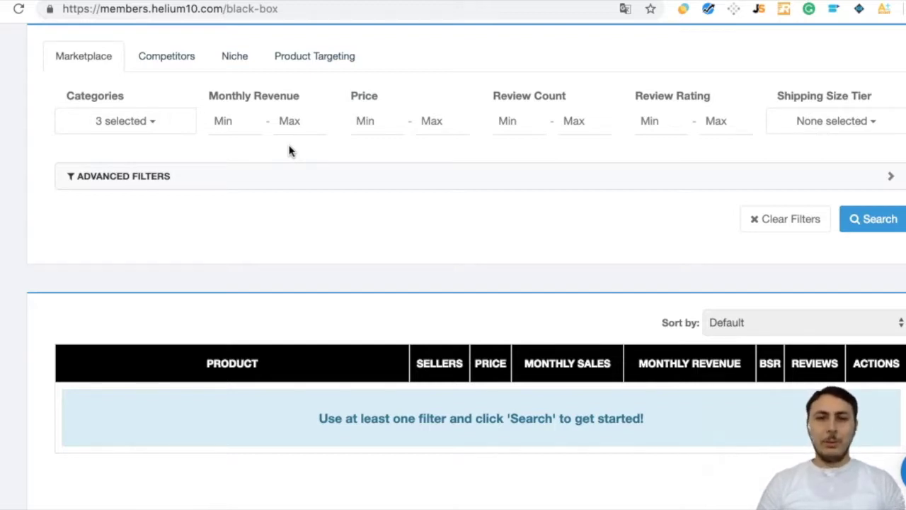
Set the Monthly Revenue filter to a minimum of 3000 and a maximum of 10000.
{"action": "left_click", "coordinate": [289, 131]}
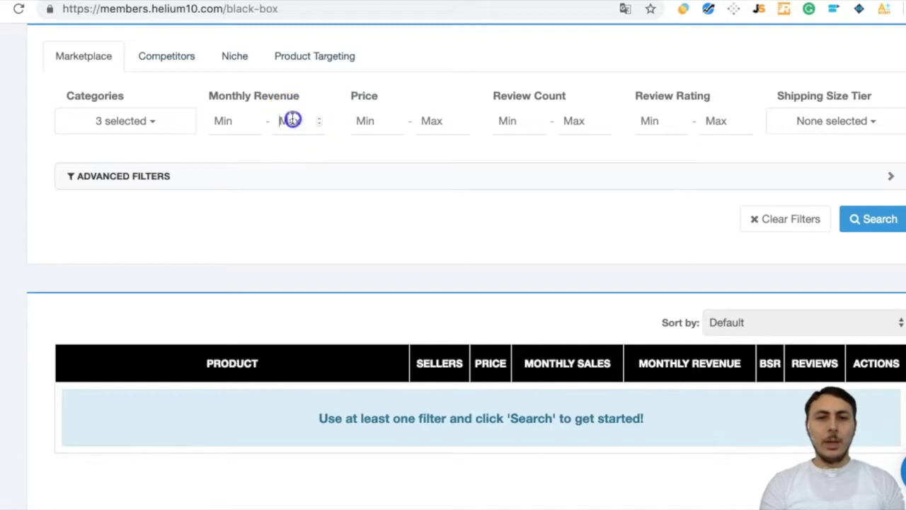
{"action": "type", "text": "10000"}
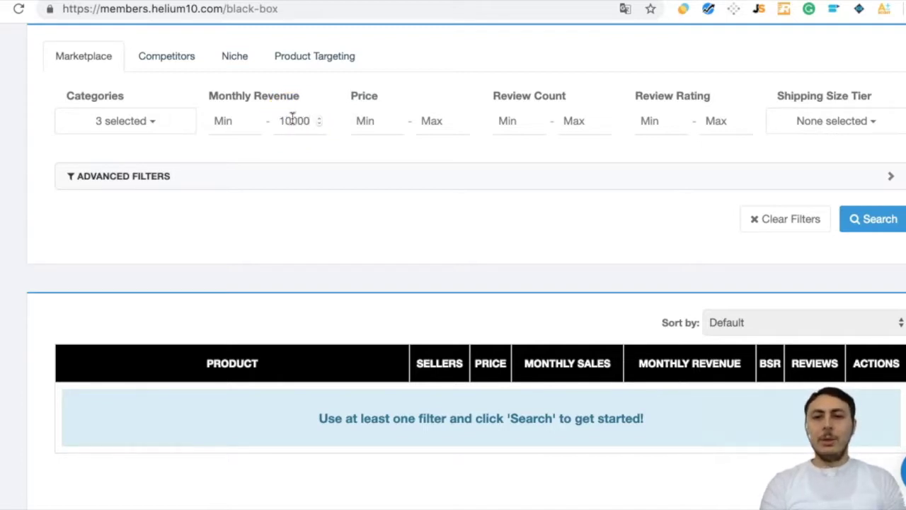
{"action": "left_click", "coordinate": [242, 120]}
{"action": "type", "text": "3000"}
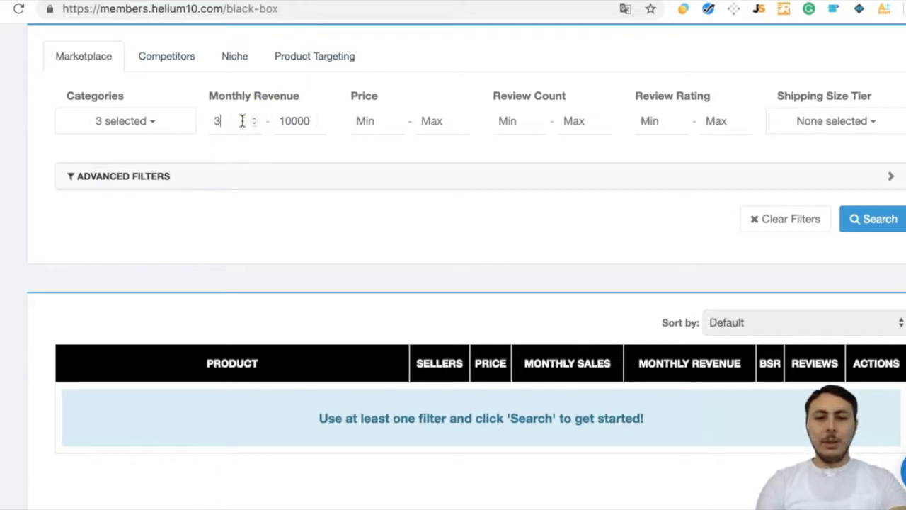
{"action": "left_click", "coordinate": [283, 151]}
{"action": "left_click", "coordinate": [421, 161]}
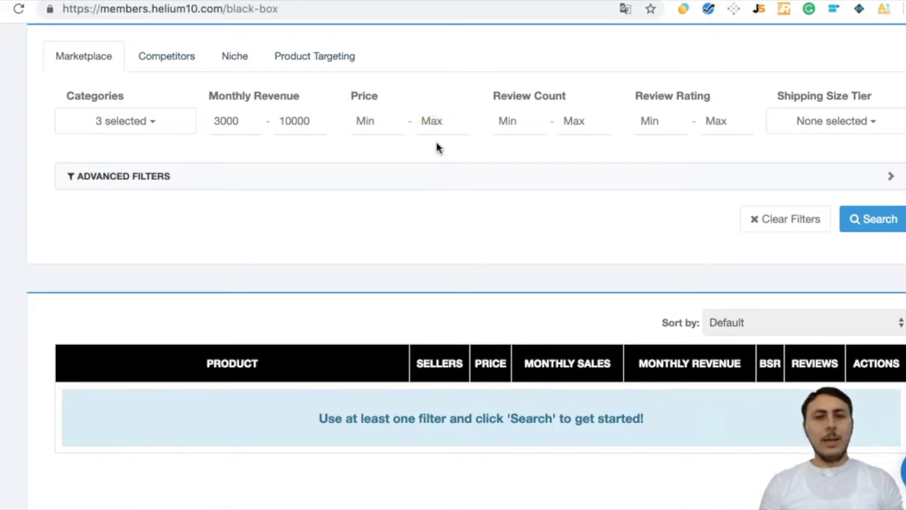
Set the maximum price to 40 and the maximum review count to 60.
{"action": "left_click", "coordinate": [429, 119]}
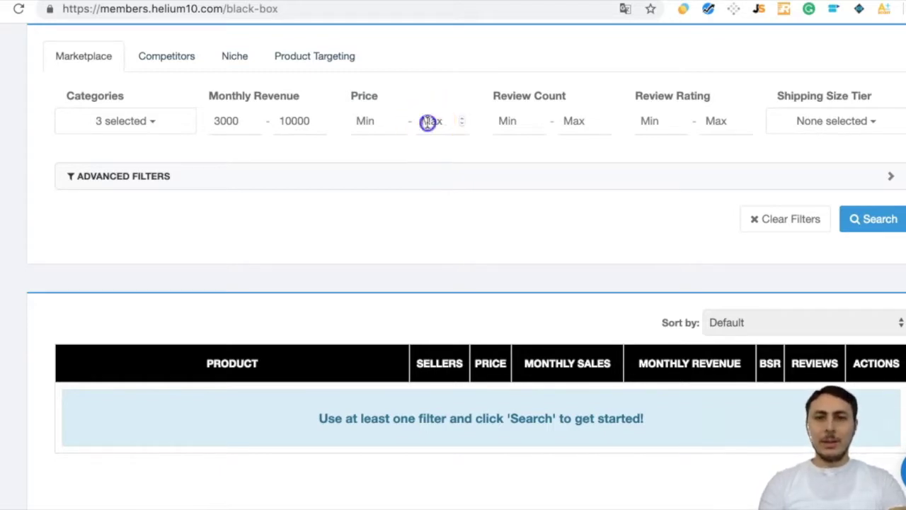
{"action": "type", "text": "40"}
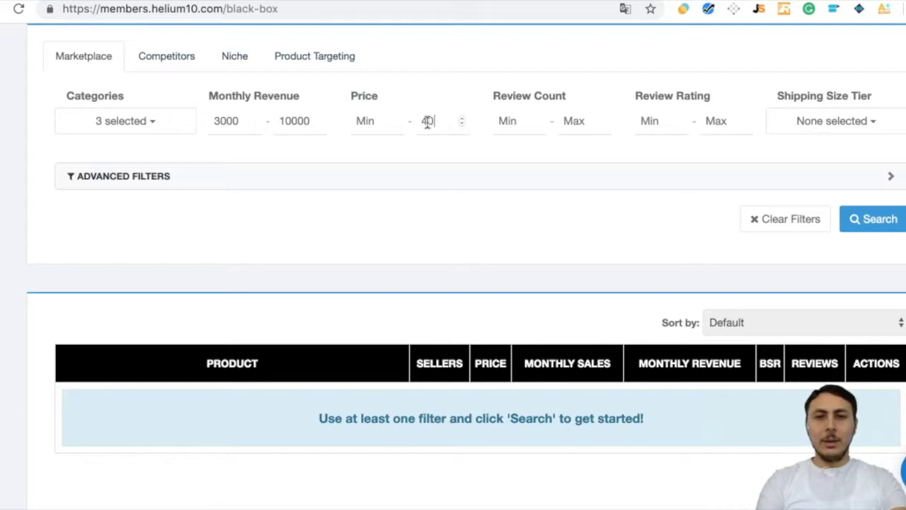
{"action": "left_click", "coordinate": [441, 152]}
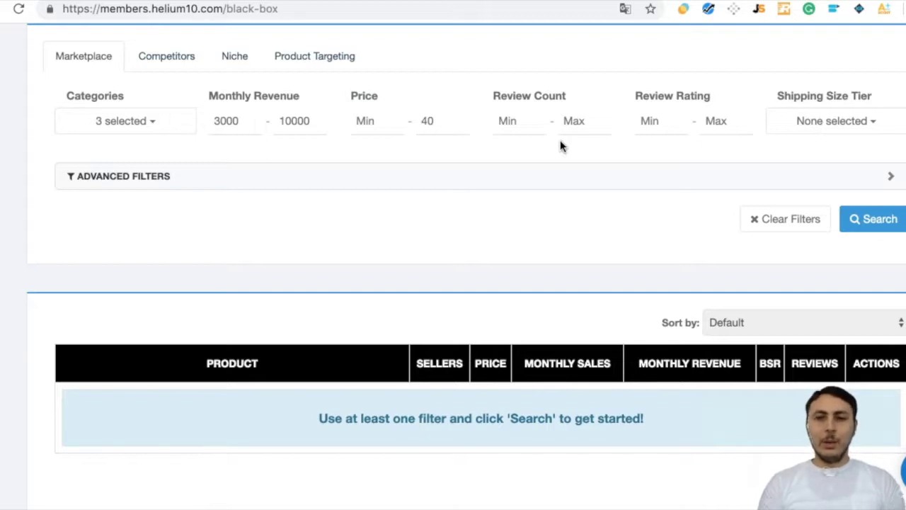
{"action": "left_click", "coordinate": [573, 124]}
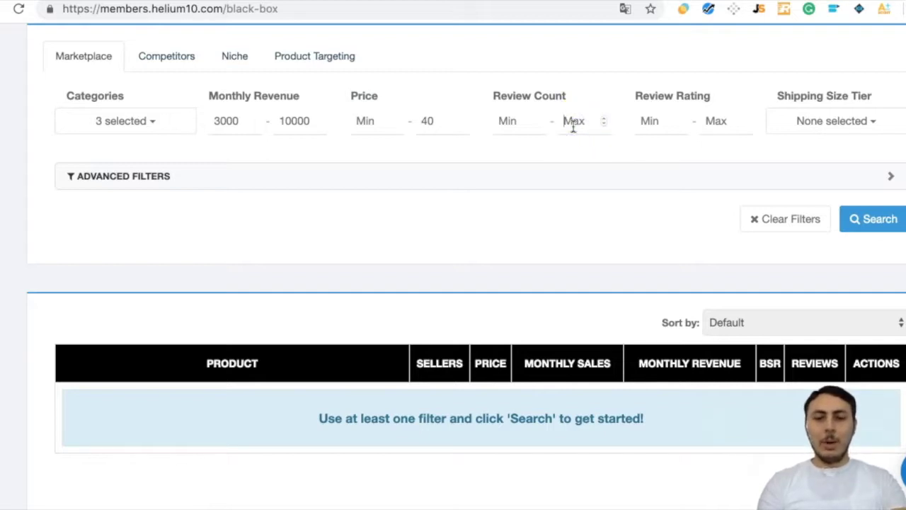
{"action": "type", "text": "60"}
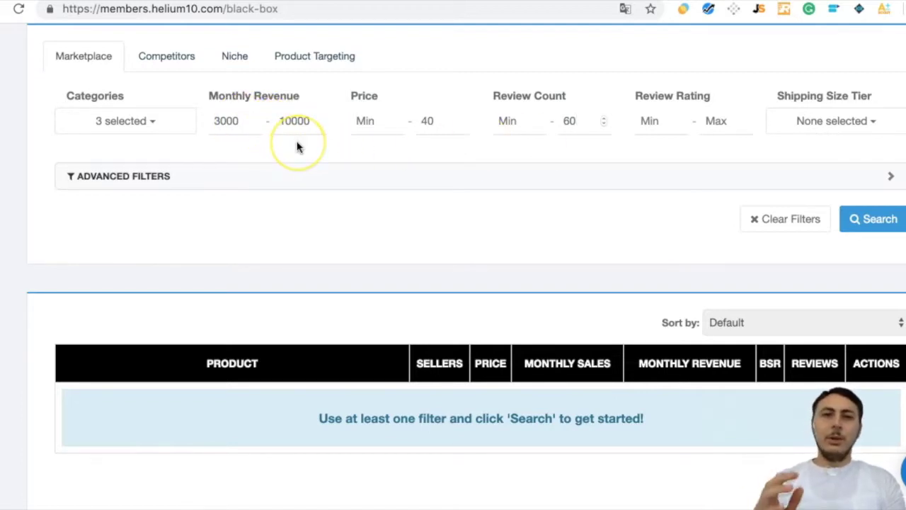
{"action": "left_click", "coordinate": [651, 121]}
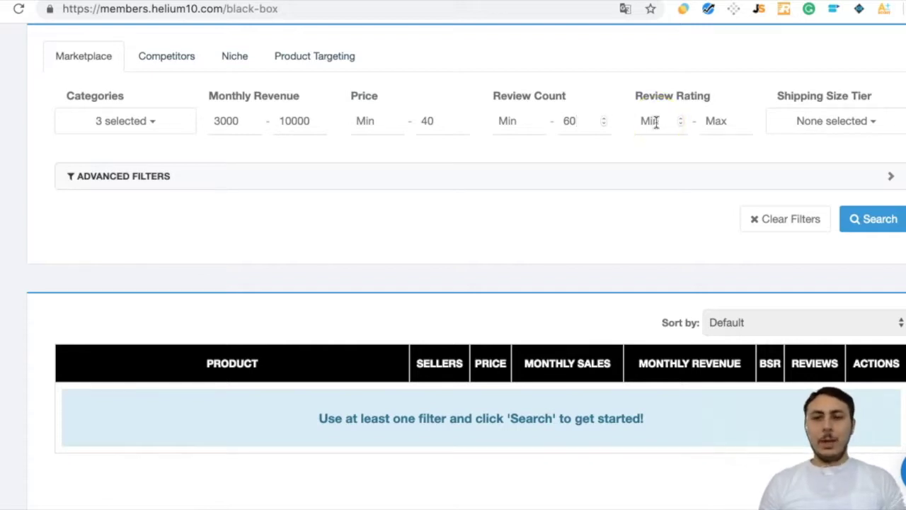
Confirm the 60 review count, leave review rating empty, and expand the advanced filters.
{"action": "left_click", "coordinate": [665, 150]}
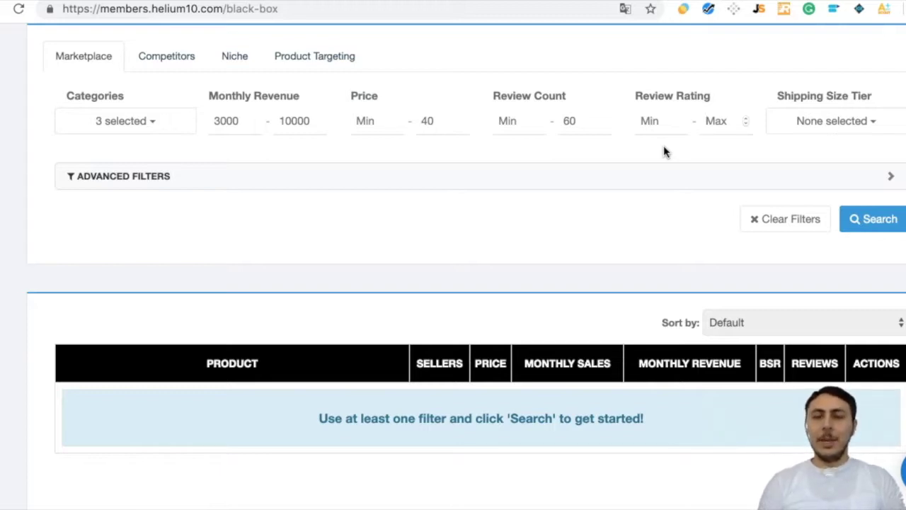
{"action": "left_click", "coordinate": [662, 126]}
{"action": "left_click", "coordinate": [716, 119]}
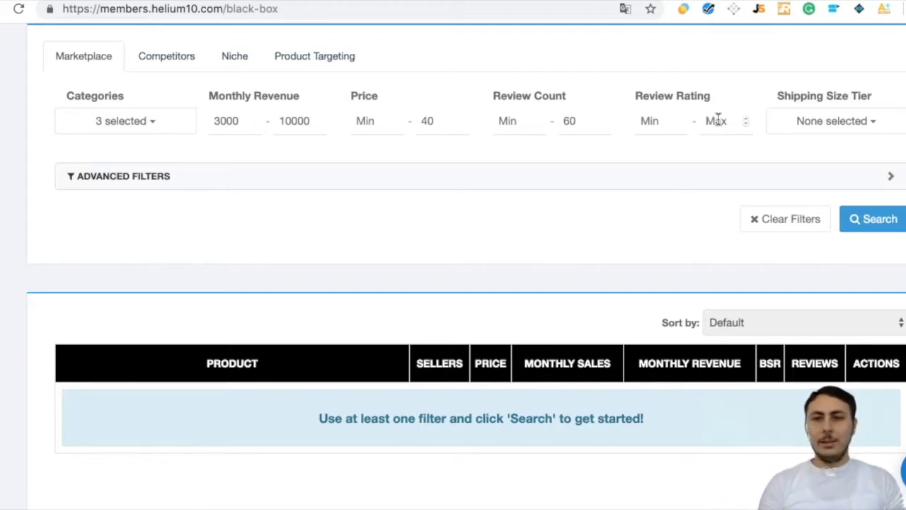
{"action": "left_click", "coordinate": [628, 175]}
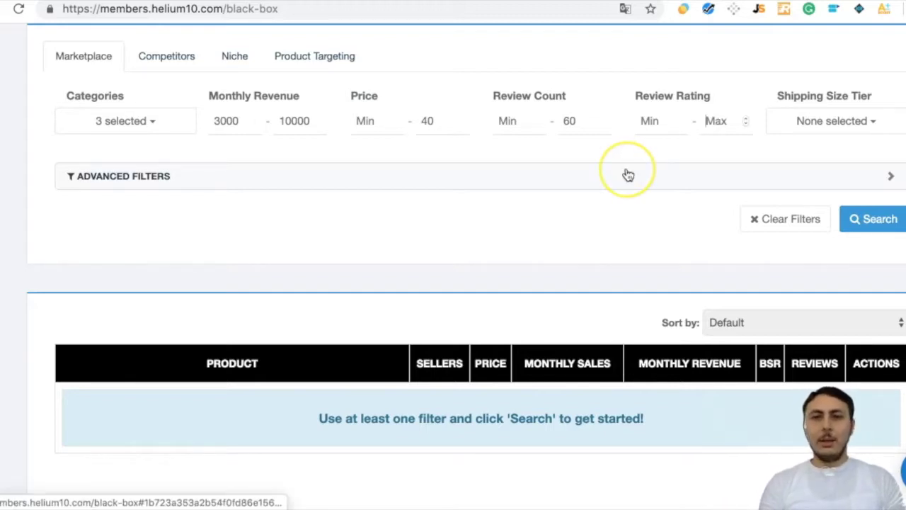
{"action": "left_click", "coordinate": [559, 179]}
{"action": "scroll", "coordinate": [479, 370], "scroll_direction": "down", "scroll_amount": 2}
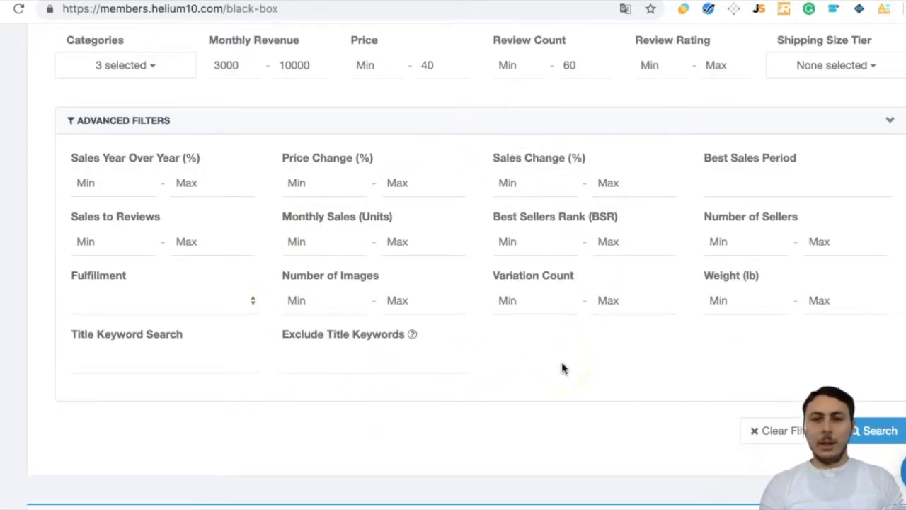
Set Monthly Sales (Units) to a minimum of 300 and a maximum of 500.
{"action": "left_click", "coordinate": [314, 249]}
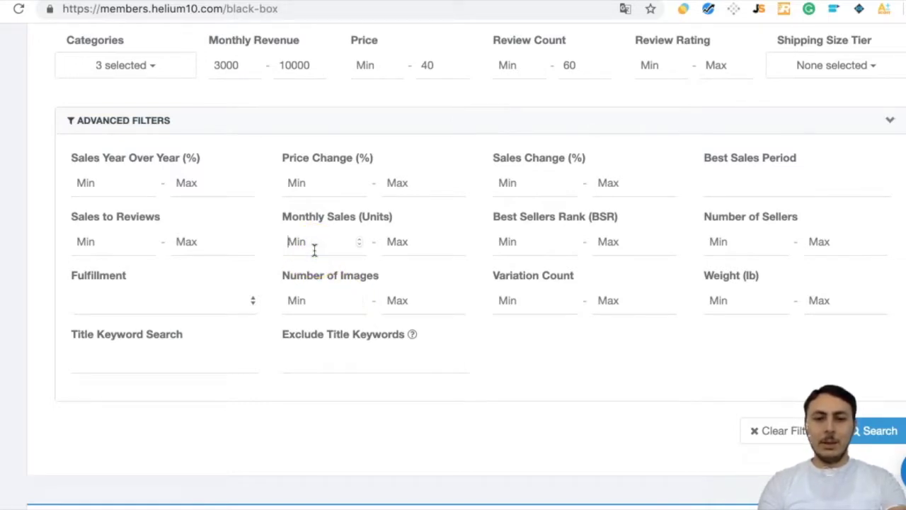
{"action": "type", "text": "300"}
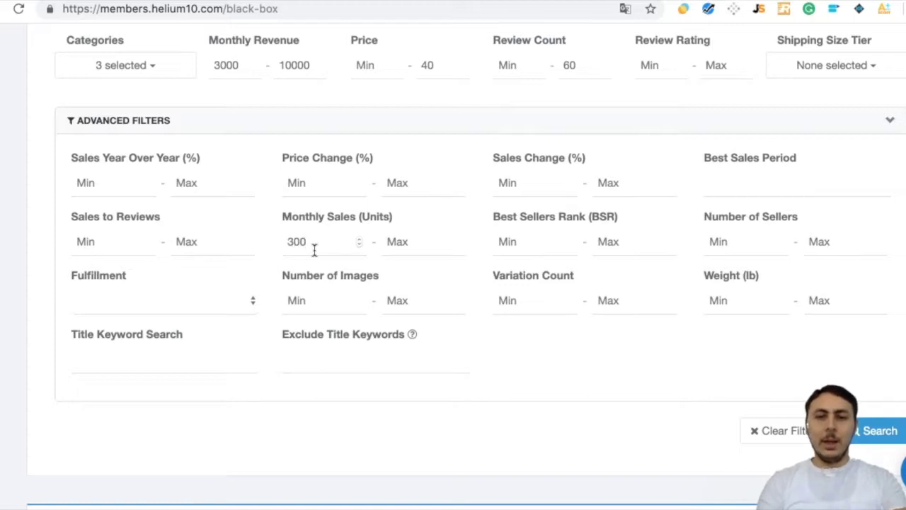
{"action": "left_click", "coordinate": [408, 242]}
{"action": "type", "text": "500"}
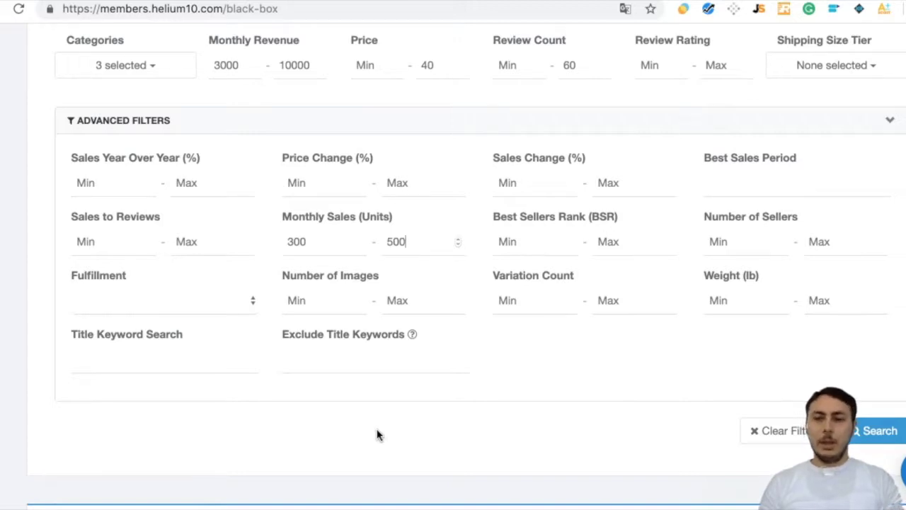
{"action": "left_click", "coordinate": [338, 345]}
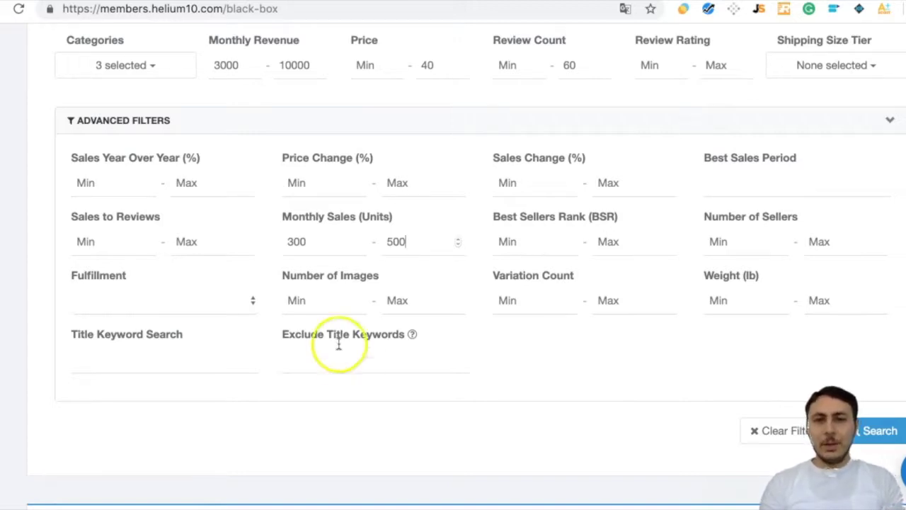
{"action": "left_click", "coordinate": [312, 242]}
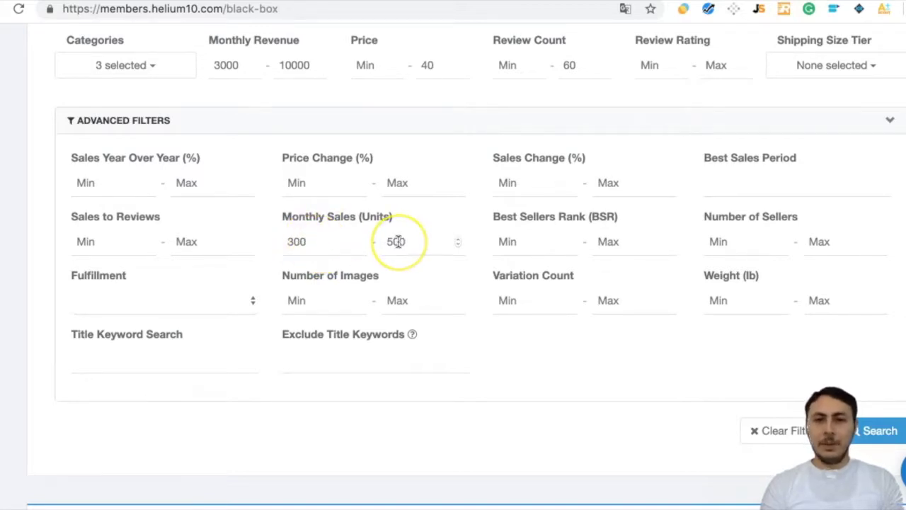
Set the maximum number of images to 5, leaving the title keyword empty.
{"action": "left_click", "coordinate": [317, 297]}
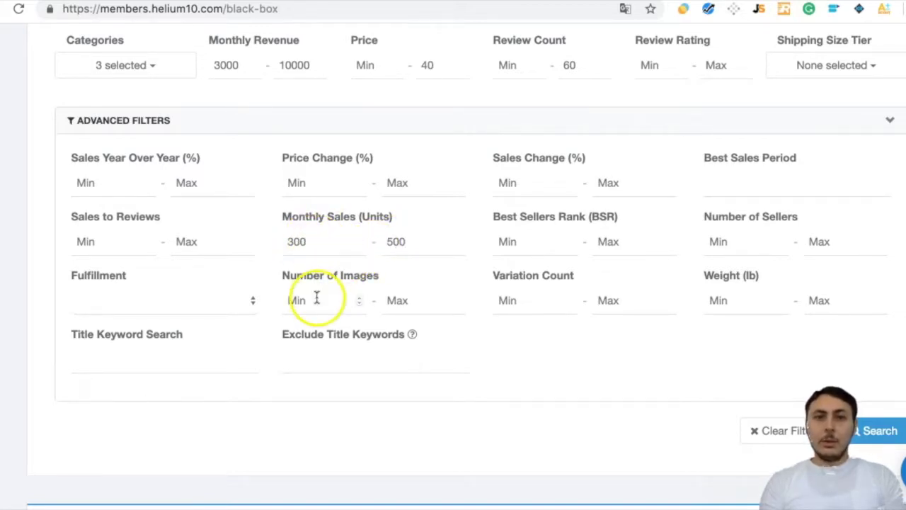
{"action": "left_click", "coordinate": [420, 304]}
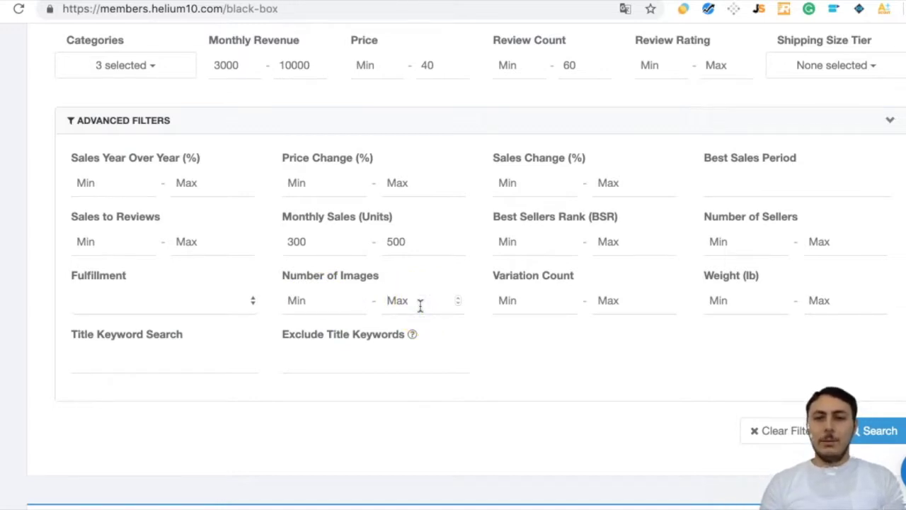
{"action": "left_click", "coordinate": [414, 301]}
{"action": "type", "text": "5"}
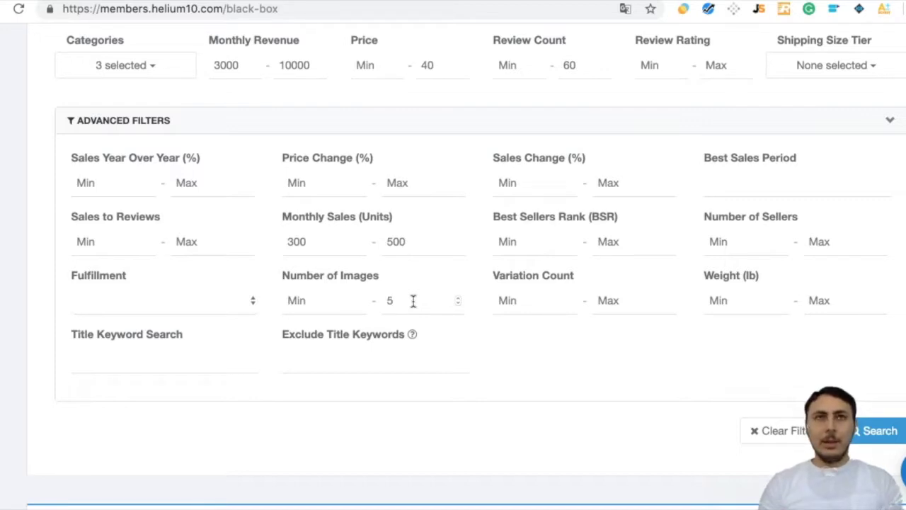
{"action": "left_click", "coordinate": [303, 242]}
{"action": "left_click", "coordinate": [398, 244]}
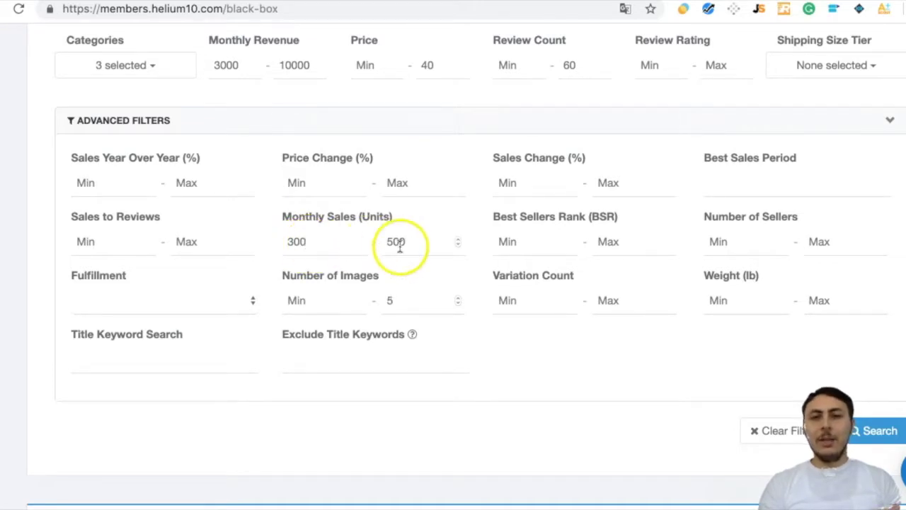
{"action": "left_click", "coordinate": [151, 357]}
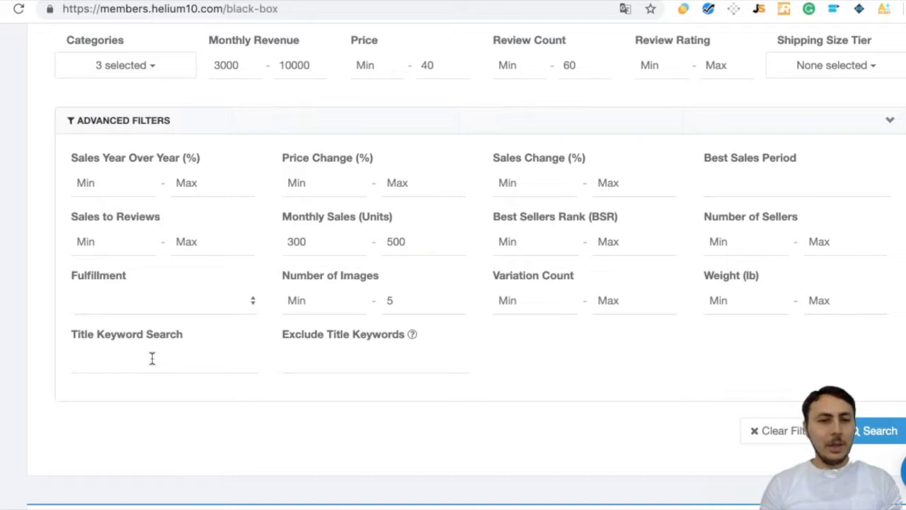
{"action": "left_click", "coordinate": [127, 350]}
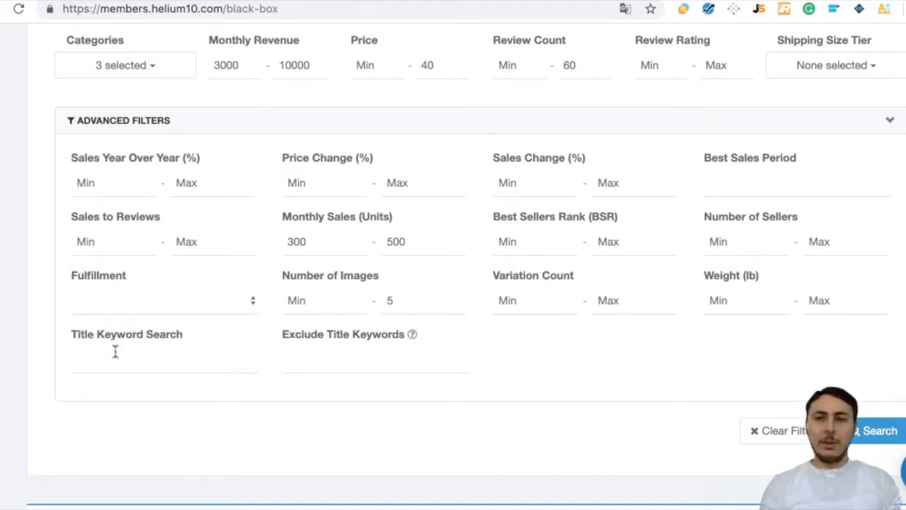
{"action": "left_click", "coordinate": [306, 418]}
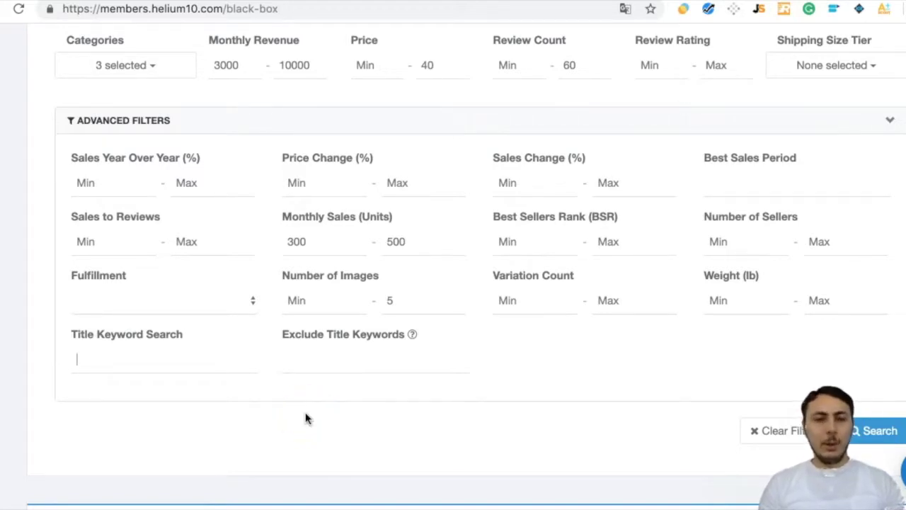
{"action": "left_click", "coordinate": [461, 401]}
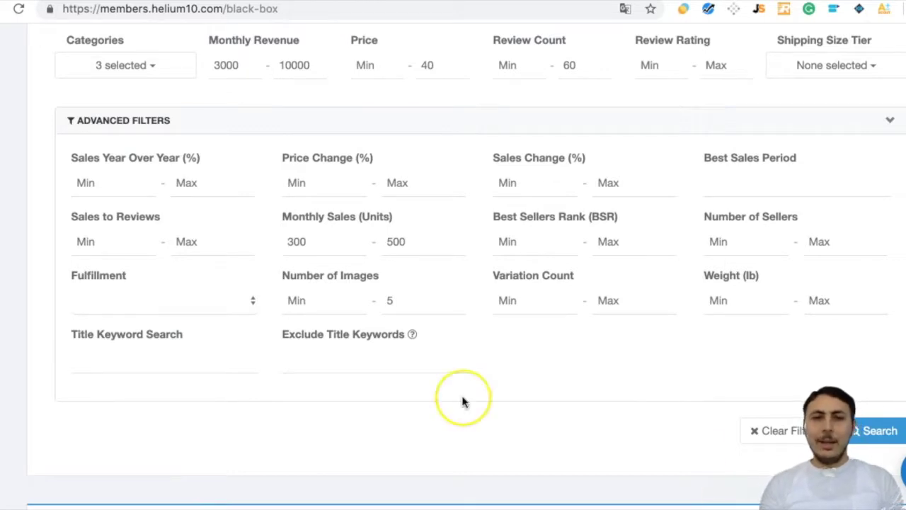
Run the filtered Black Box search and scroll through the matching products table.
{"action": "scroll", "coordinate": [461, 401], "scroll_direction": "down", "scroll_amount": 3}
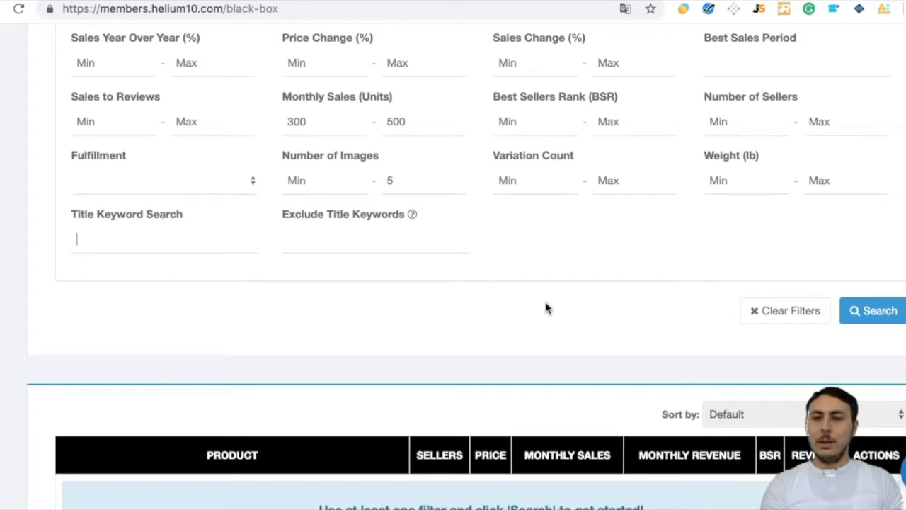
{"action": "left_click", "coordinate": [865, 309]}
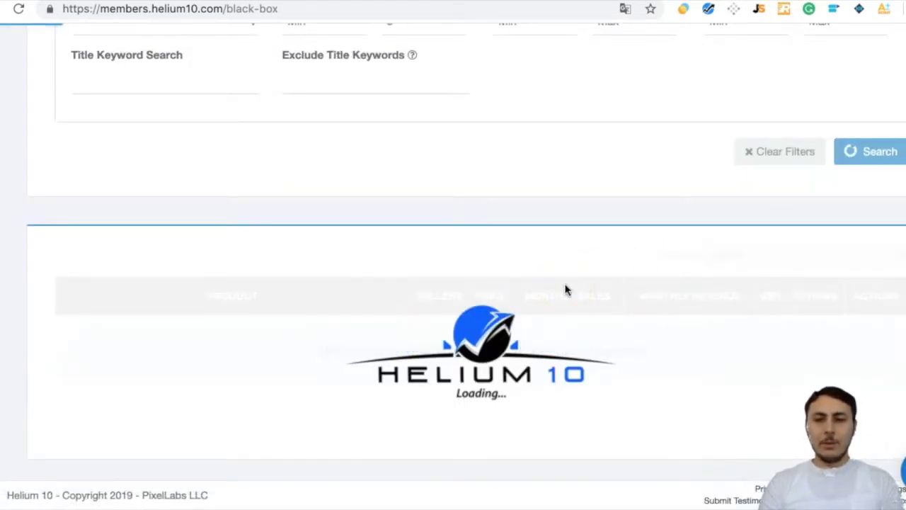
{"action": "left_click", "coordinate": [559, 289]}
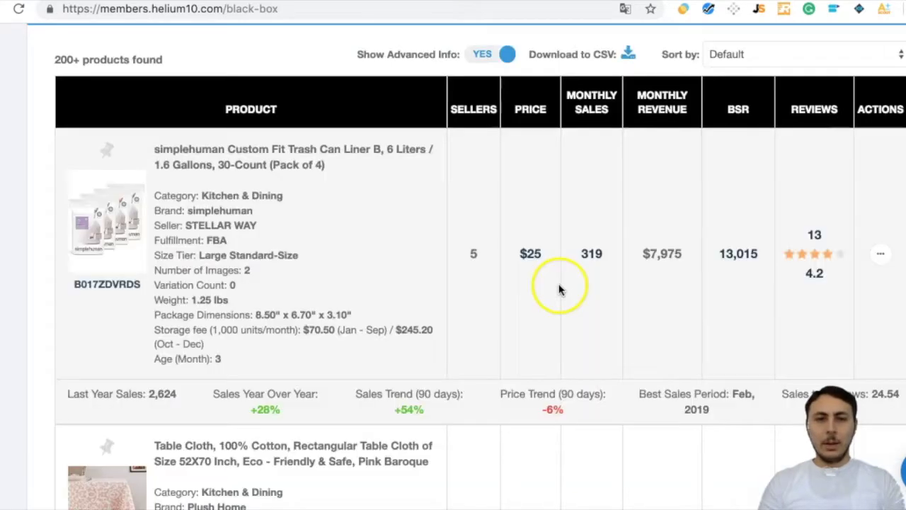
{"action": "left_click", "coordinate": [406, 274]}
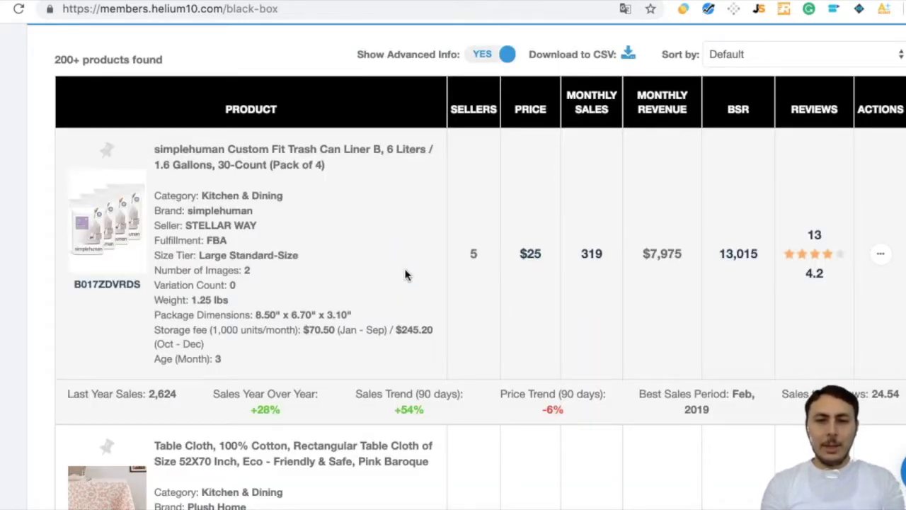
{"action": "scroll", "coordinate": [405, 275], "scroll_direction": "down", "scroll_amount": 8}
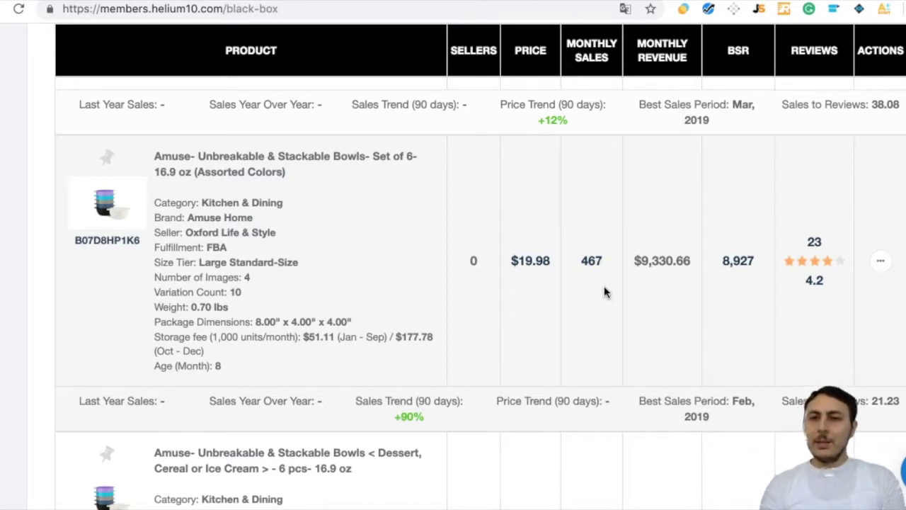
{"action": "left_click", "coordinate": [880, 260]}
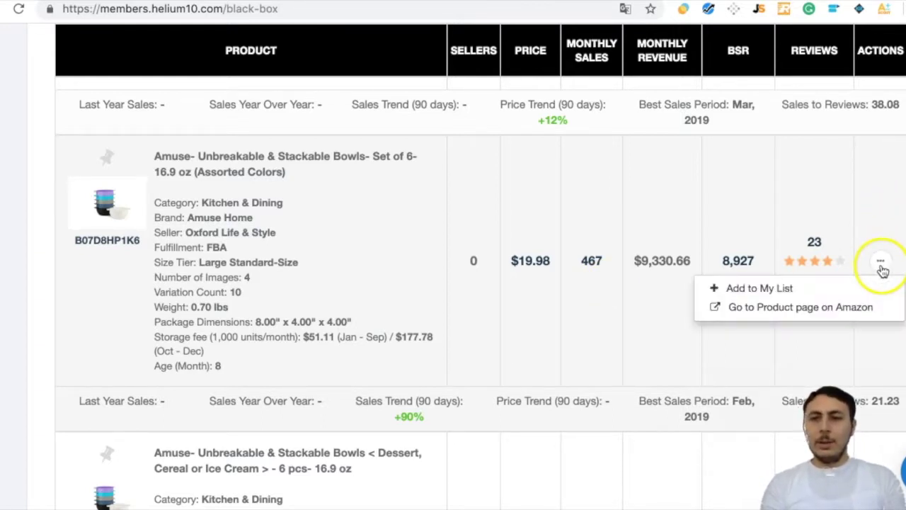
{"action": "left_click", "coordinate": [806, 309]}
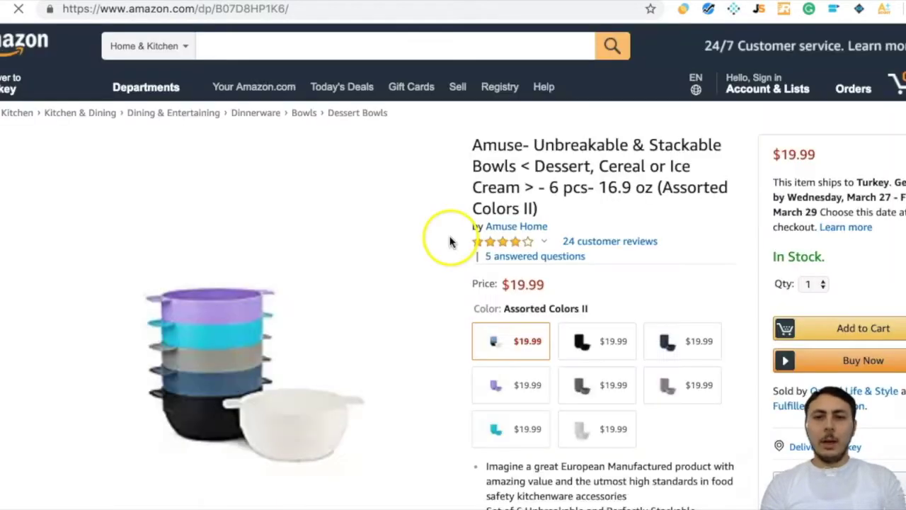
{"action": "key", "text": "ctrl+w"}
{"action": "left_click", "coordinate": [369, 239]}
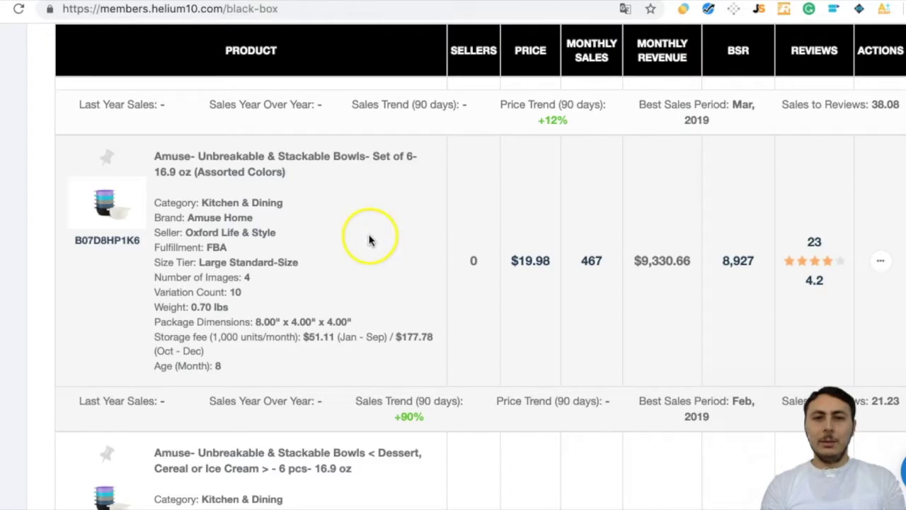
{"action": "scroll", "coordinate": [427, 304], "scroll_direction": "down", "scroll_amount": 8}
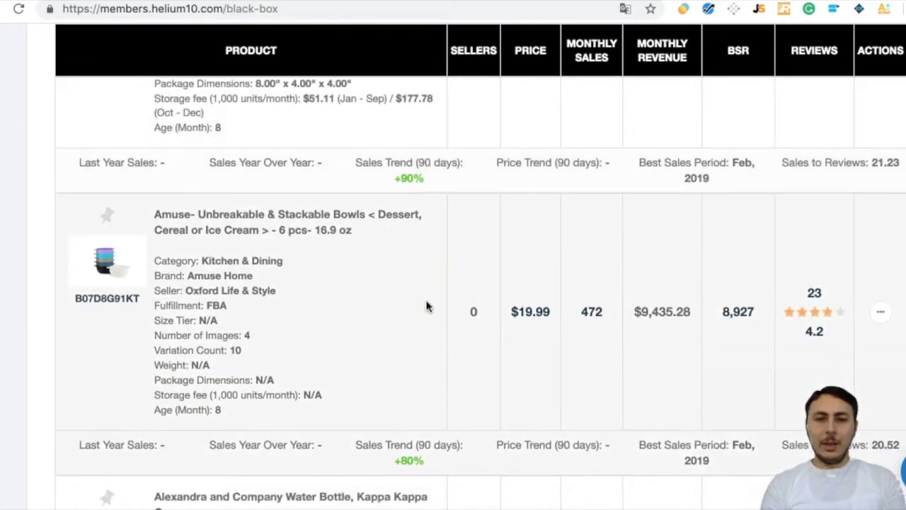
{"action": "scroll", "coordinate": [427, 306], "scroll_direction": "down", "scroll_amount": 5}
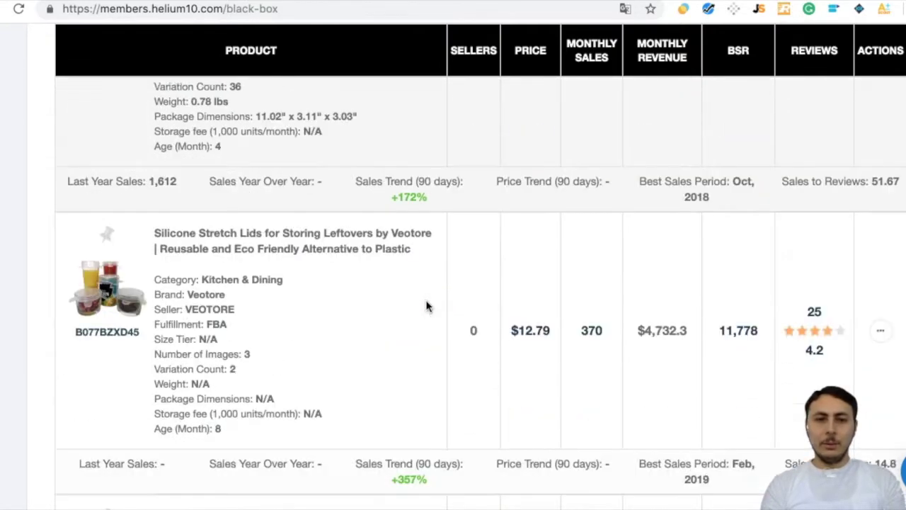
{"action": "scroll", "coordinate": [384, 219], "scroll_direction": "down", "scroll_amount": 12}
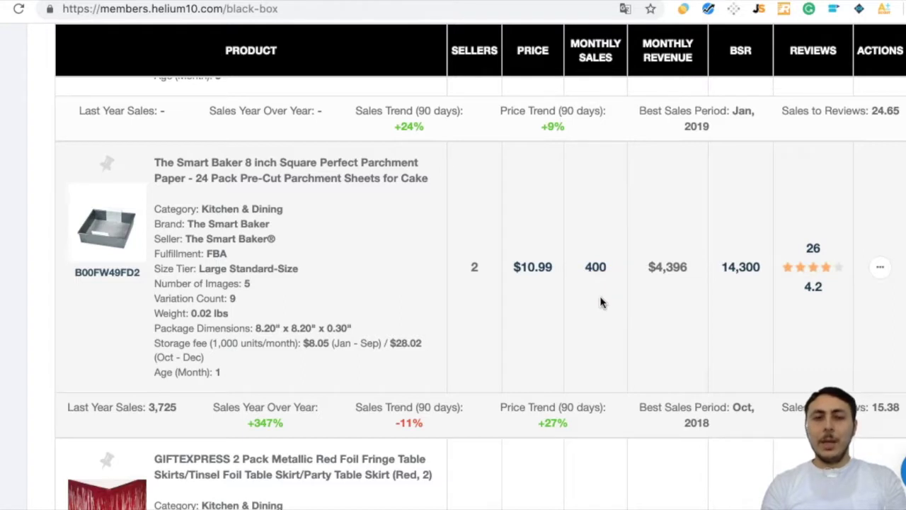
Check the Smart Baker parchment paper's 90-day sales chart and its review history chart.
{"action": "left_click", "coordinate": [595, 269]}
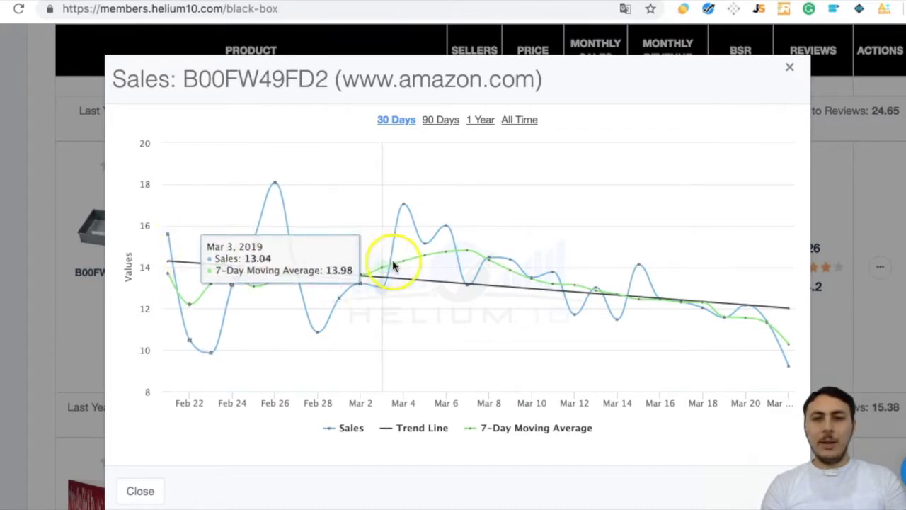
{"action": "left_click", "coordinate": [442, 121]}
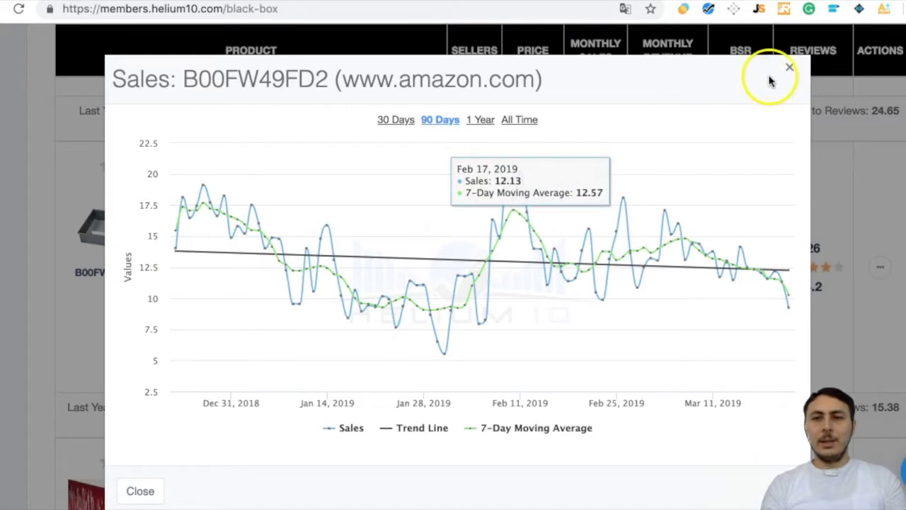
{"action": "left_click", "coordinate": [788, 67]}
{"action": "left_click", "coordinate": [814, 248]}
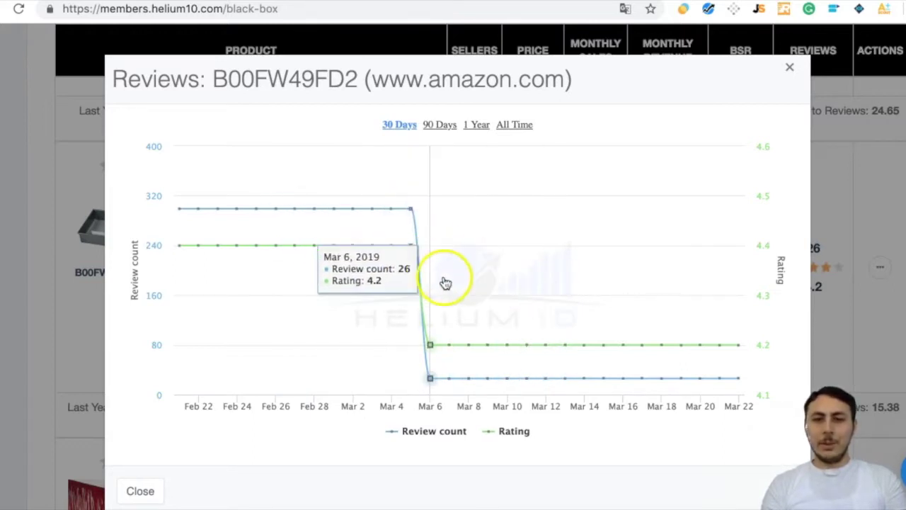
{"action": "key", "text": "Escape"}
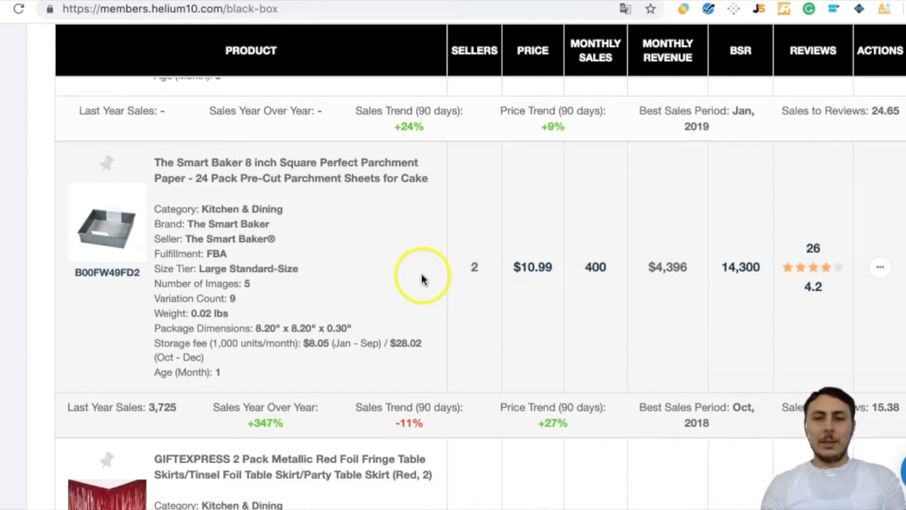
{"action": "scroll", "coordinate": [421, 278], "scroll_direction": "down", "scroll_amount": 5}
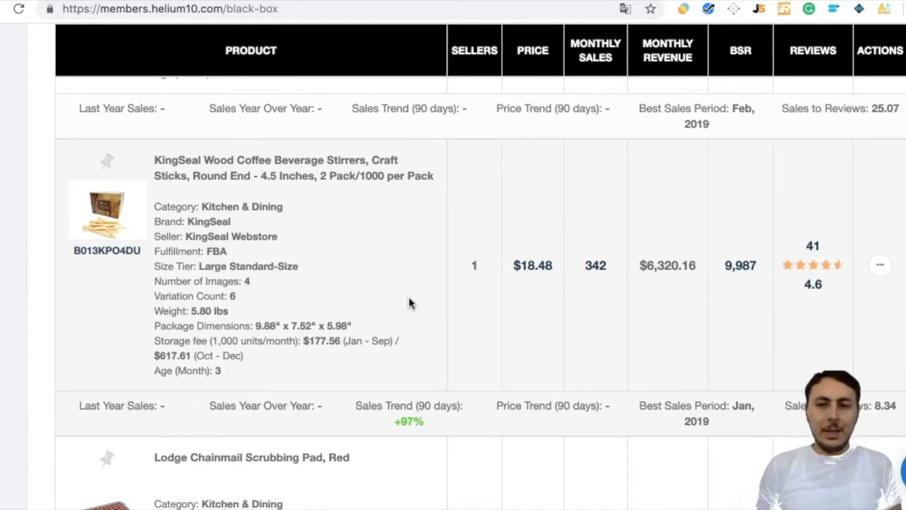
View the KingSeal coffee stirrers' 30-day sales history chart.
{"action": "left_click", "coordinate": [532, 268]}
{"action": "left_click", "coordinate": [597, 269]}
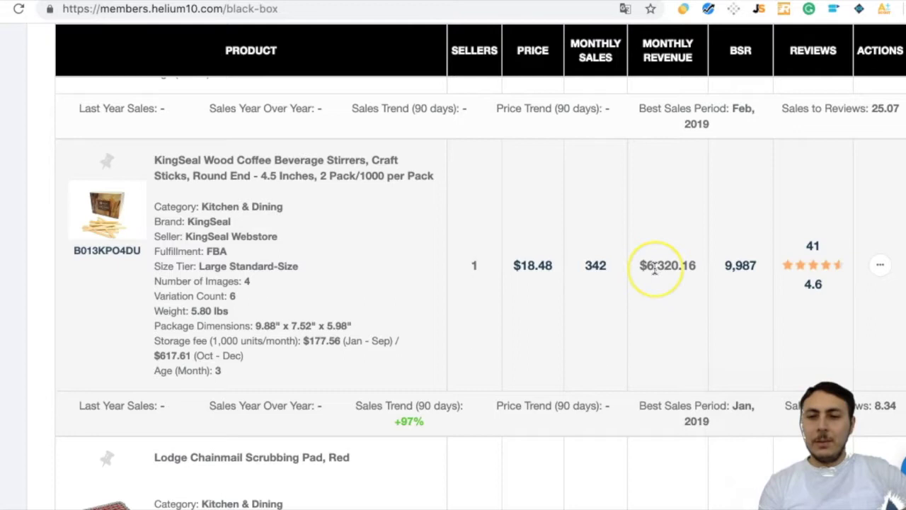
{"action": "left_click", "coordinate": [596, 265]}
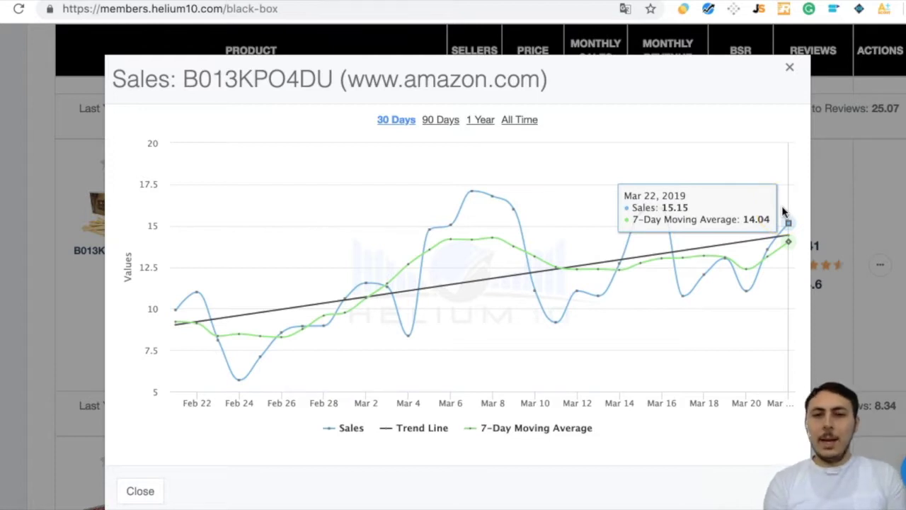
{"action": "left_click", "coordinate": [789, 68]}
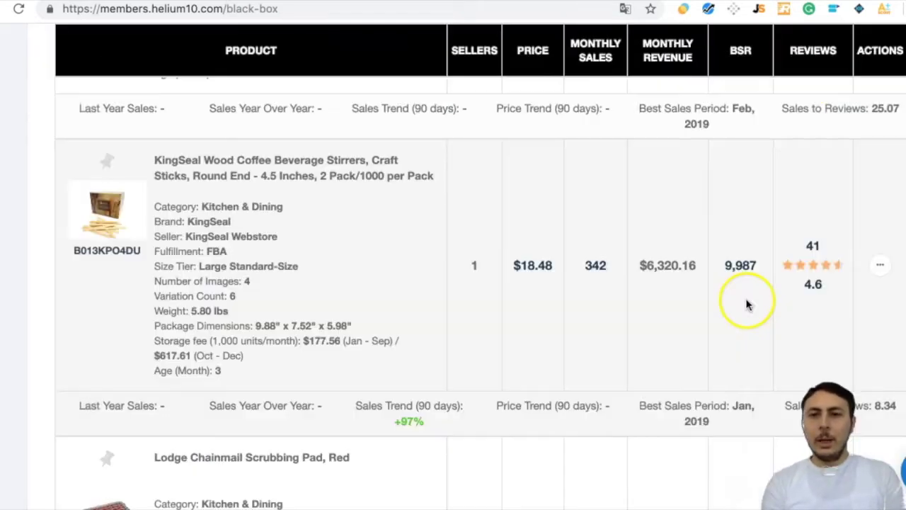
Open the KingSeal stirrers' Amazon product page, then return to the results.
{"action": "left_click", "coordinate": [879, 265]}
{"action": "left_click", "coordinate": [806, 310]}
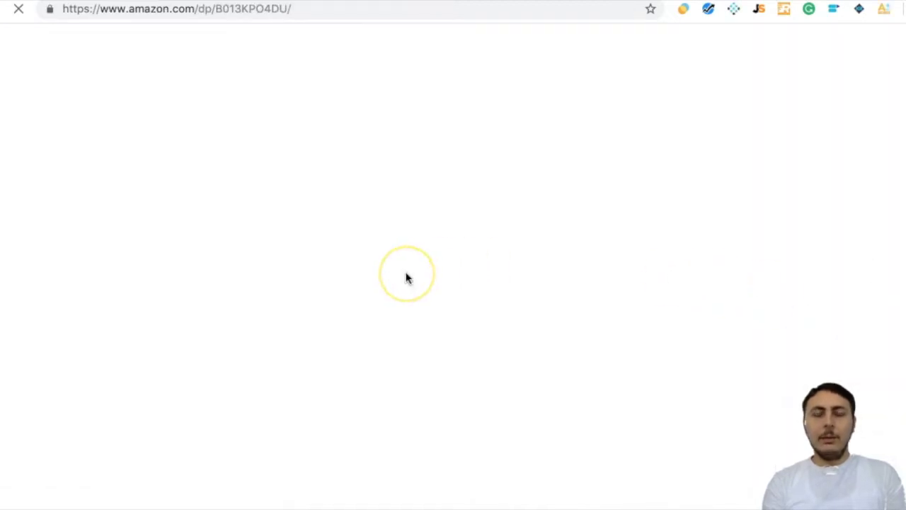
{"action": "key", "text": "ctrl+w"}
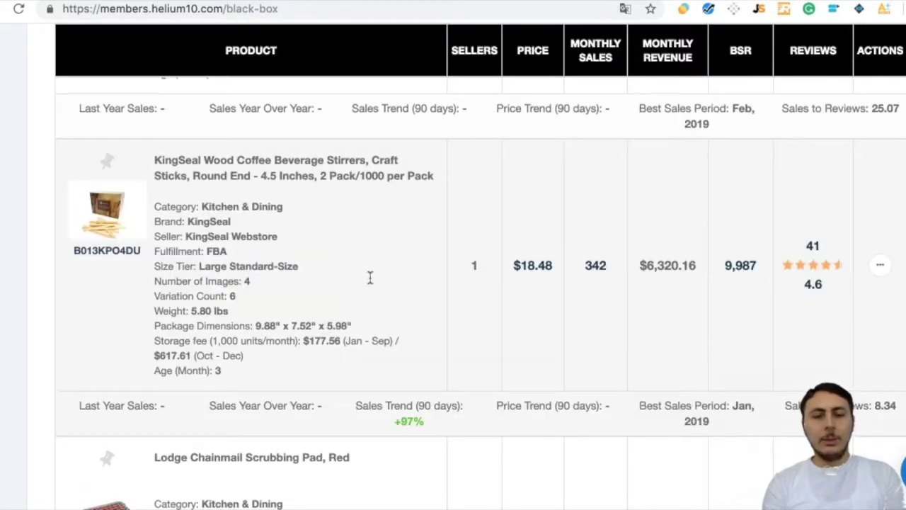
{"action": "scroll", "coordinate": [370, 277], "scroll_direction": "down", "scroll_amount": 8}
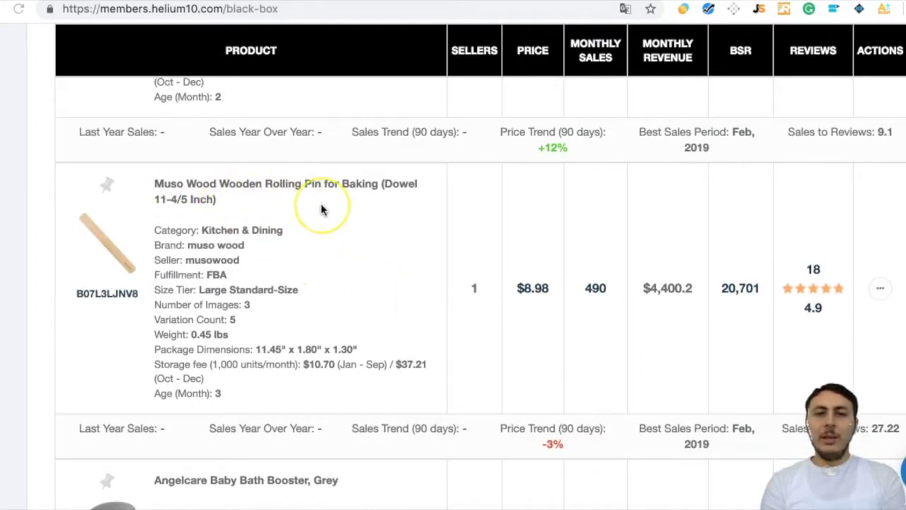
Check the Muso Wood rolling pin's sales history chart.
{"action": "left_click", "coordinate": [600, 290]}
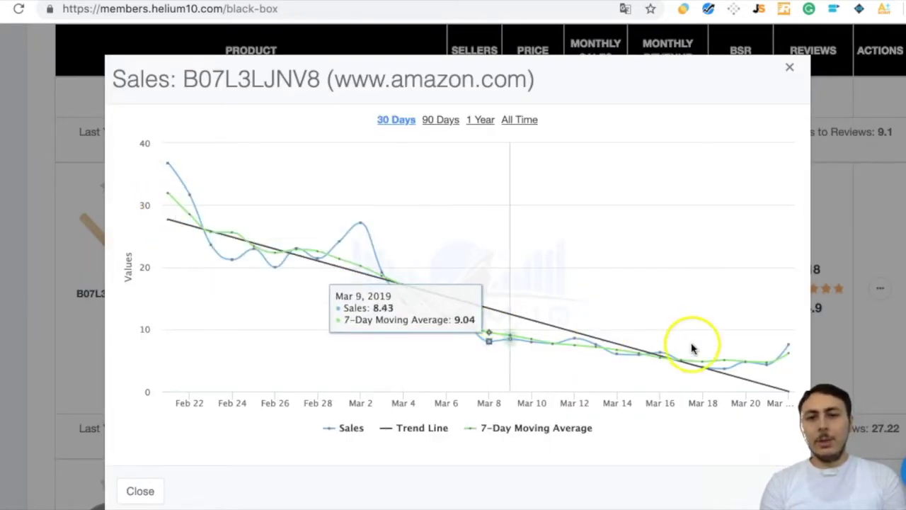
{"action": "key", "text": "Escape"}
{"action": "scroll", "coordinate": [394, 297], "scroll_direction": "down", "scroll_amount": 8}
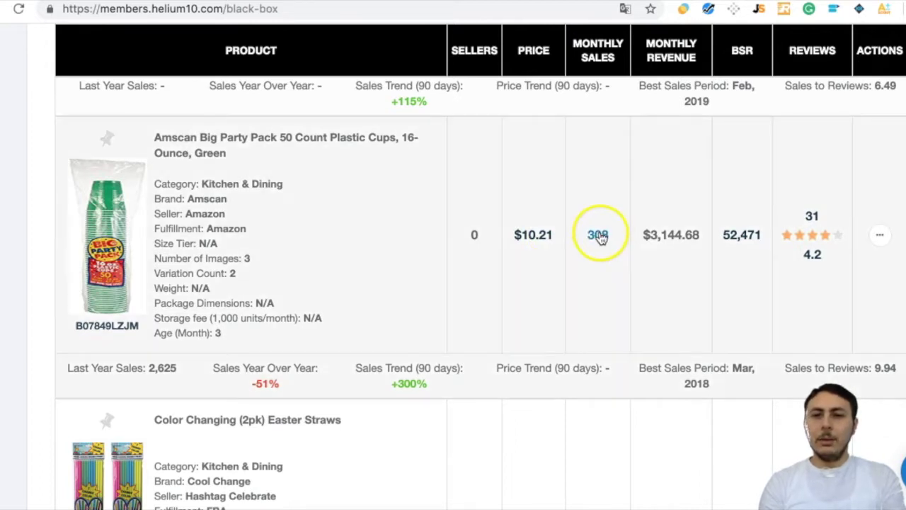
Check the Amscan party cups' sales chart and open their Amazon product page.
{"action": "left_click", "coordinate": [598, 234]}
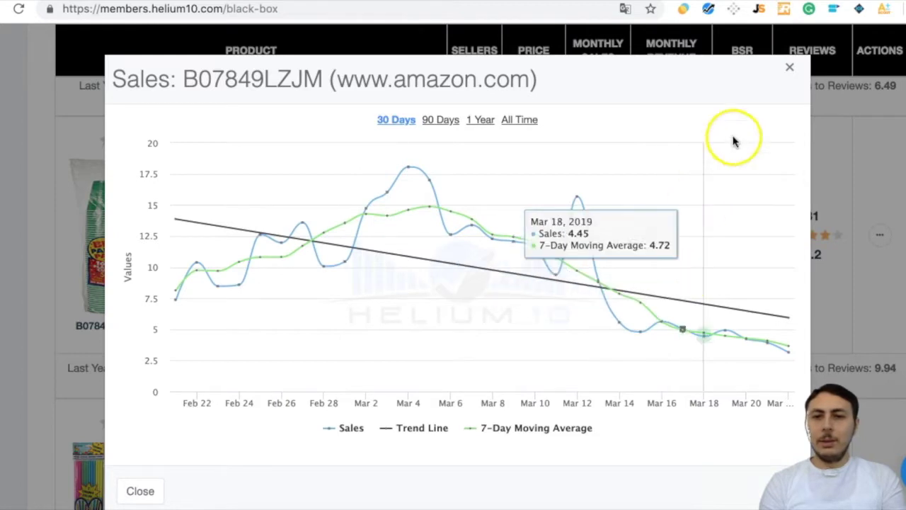
{"action": "left_click", "coordinate": [792, 68]}
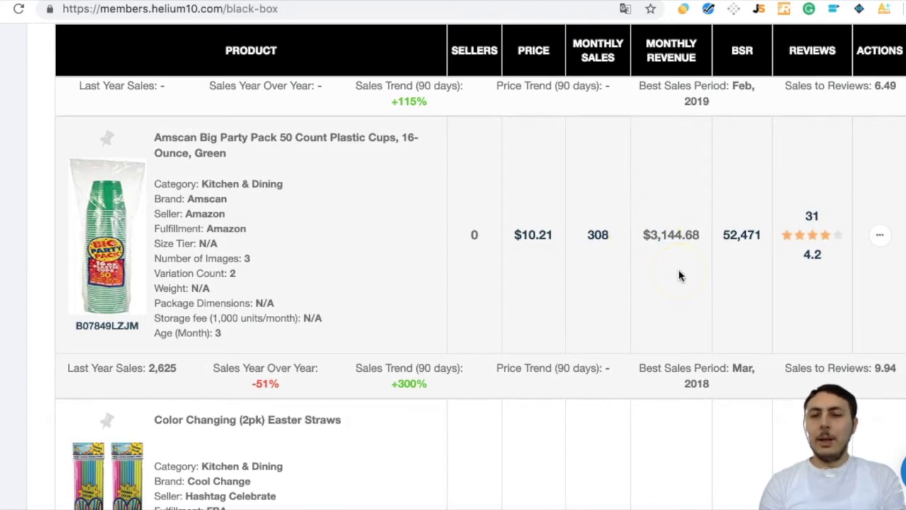
{"action": "left_click", "coordinate": [879, 235]}
{"action": "left_click", "coordinate": [797, 280]}
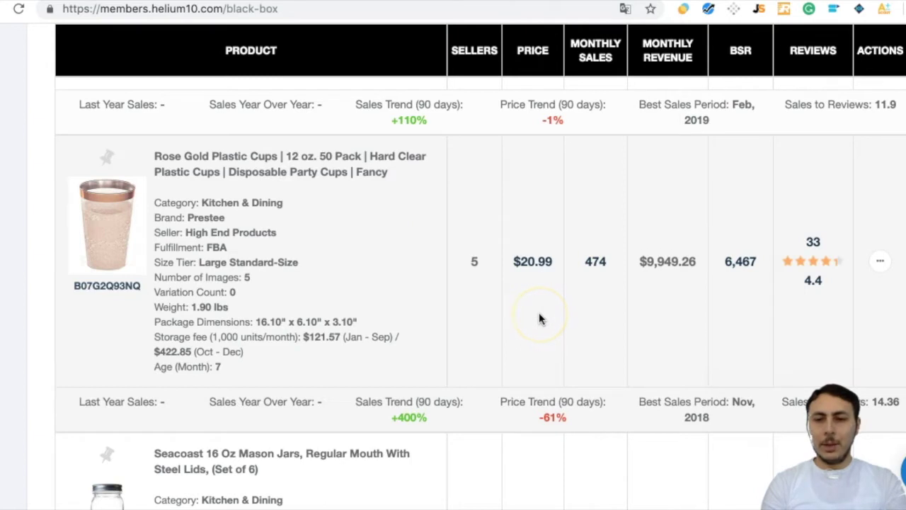
View the Rose Gold cups' sales history chart for Monthly Sales 474.
{"action": "left_click", "coordinate": [598, 262]}
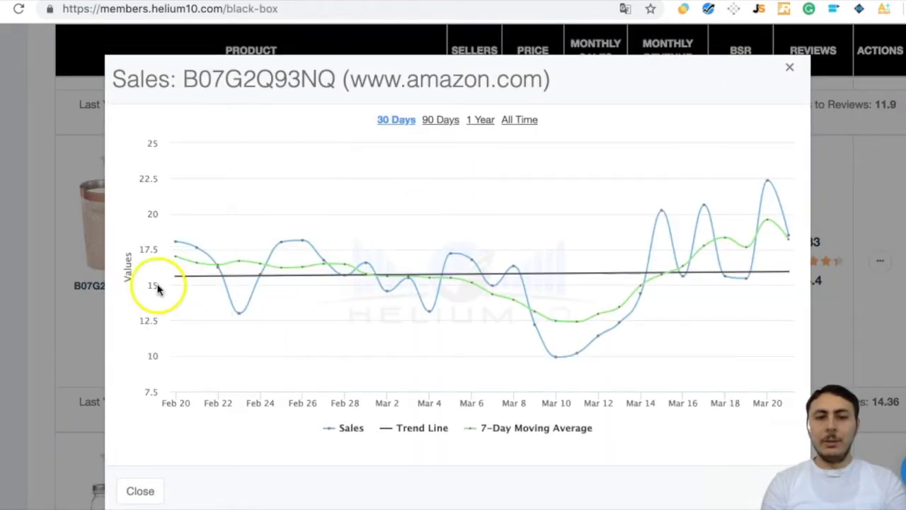
{"action": "left_click", "coordinate": [789, 67]}
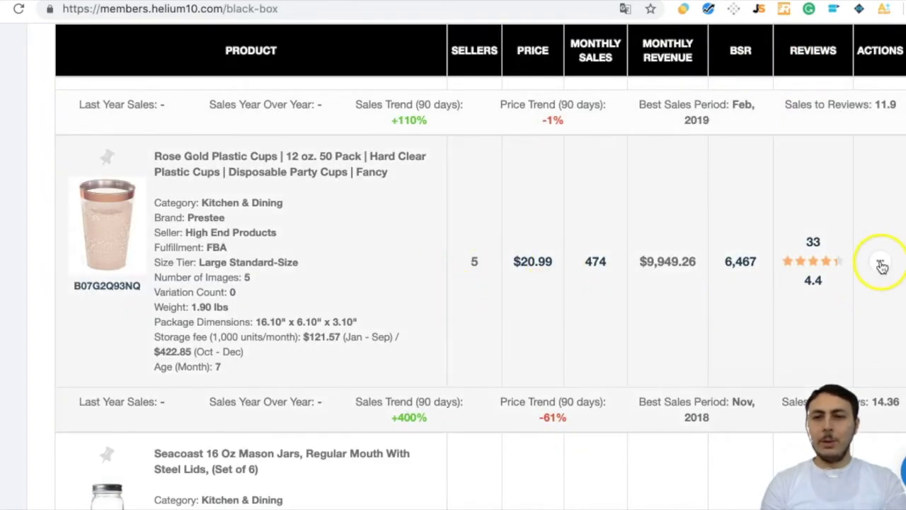
{"action": "scroll", "coordinate": [653, 327], "scroll_direction": "down", "scroll_amount": 1}
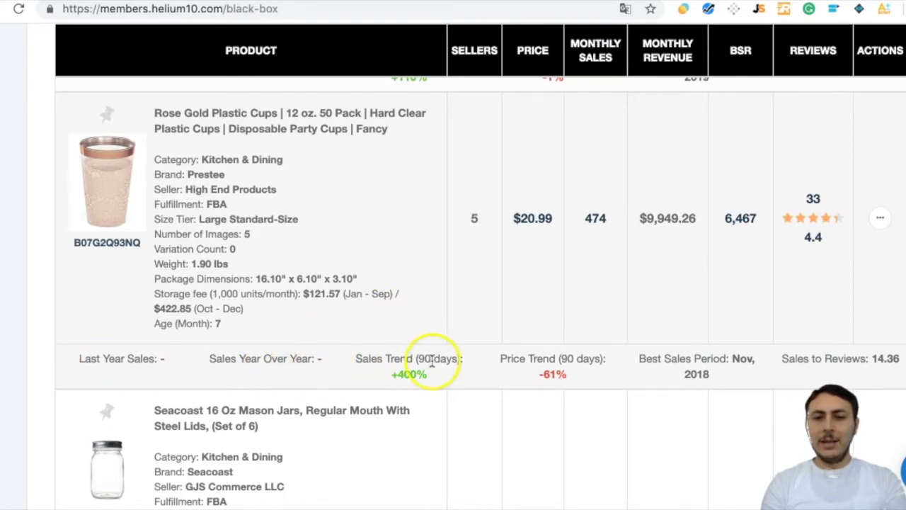
{"action": "scroll", "coordinate": [354, 339], "scroll_direction": "down", "scroll_amount": 1}
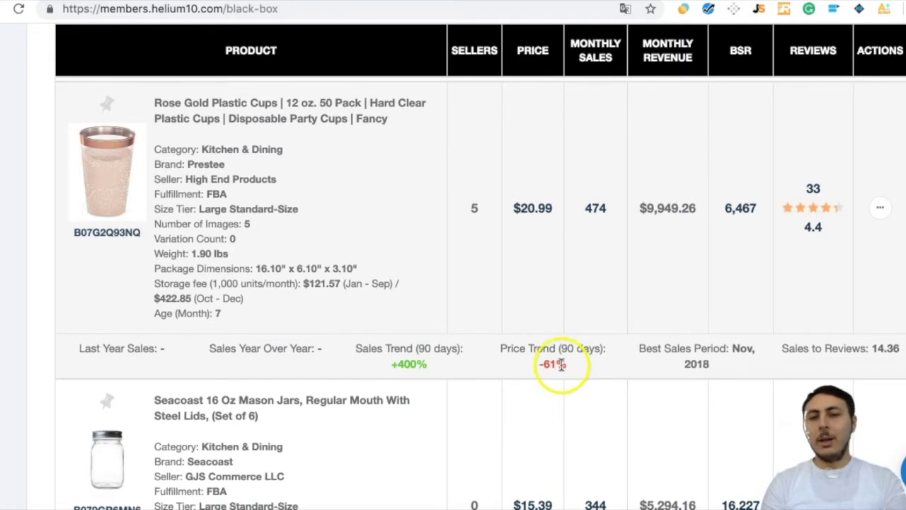
Check the Rose Gold cups' $20.99 price history and bring the Mini Spoons row into view.
{"action": "left_click", "coordinate": [538, 211]}
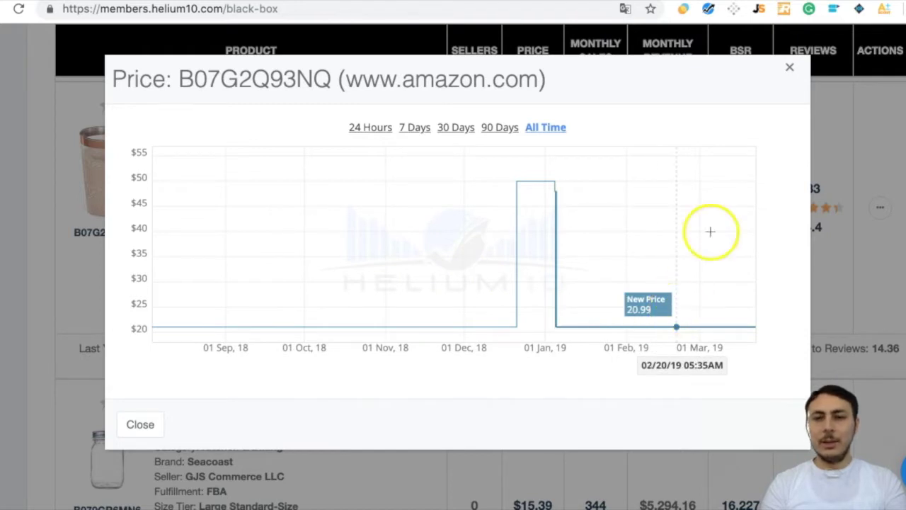
{"action": "left_click", "coordinate": [824, 223]}
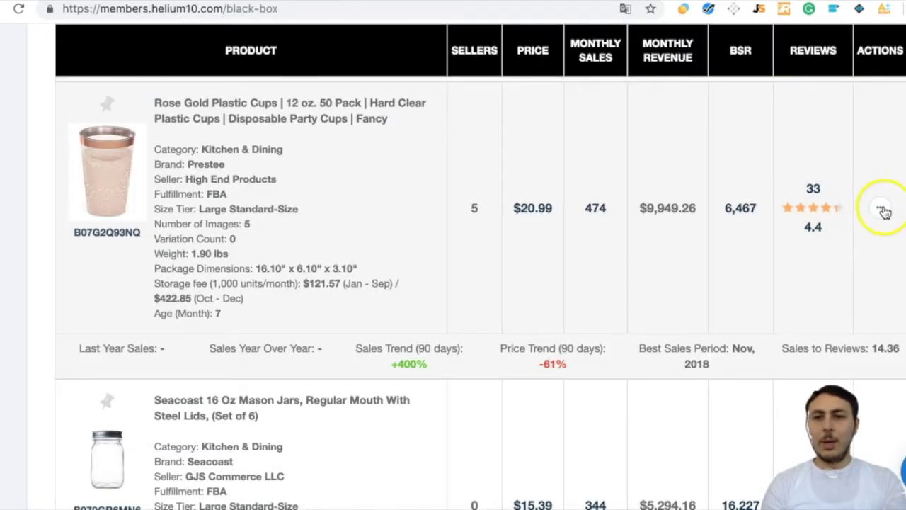
{"action": "scroll", "coordinate": [330, 237], "scroll_direction": "down", "scroll_amount": 3}
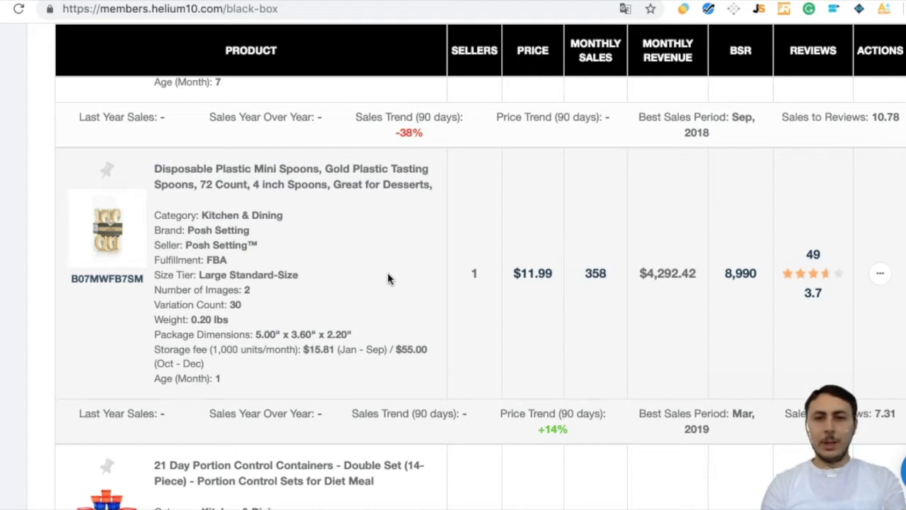
View the Mini Spoons' $11.99 price history and Monthly Sales 358 charts.
{"action": "left_click", "coordinate": [541, 276]}
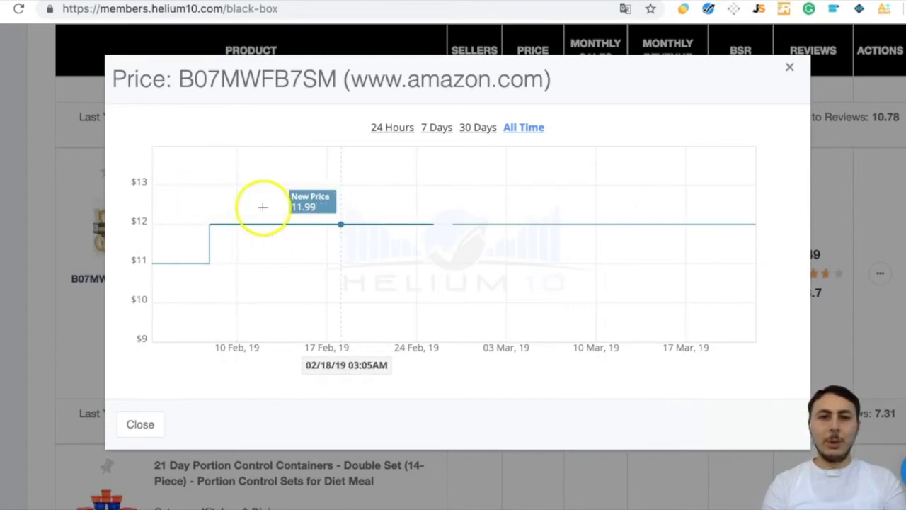
{"action": "left_click", "coordinate": [825, 132]}
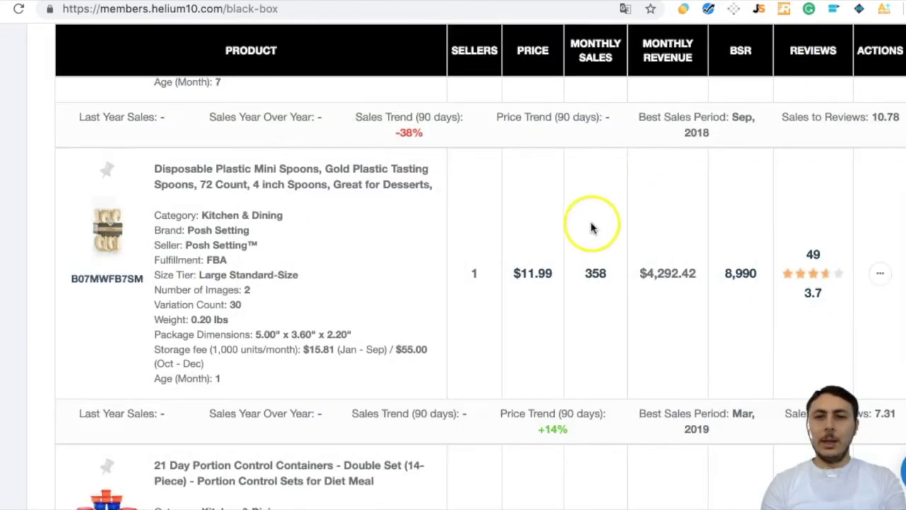
{"action": "left_click", "coordinate": [600, 275]}
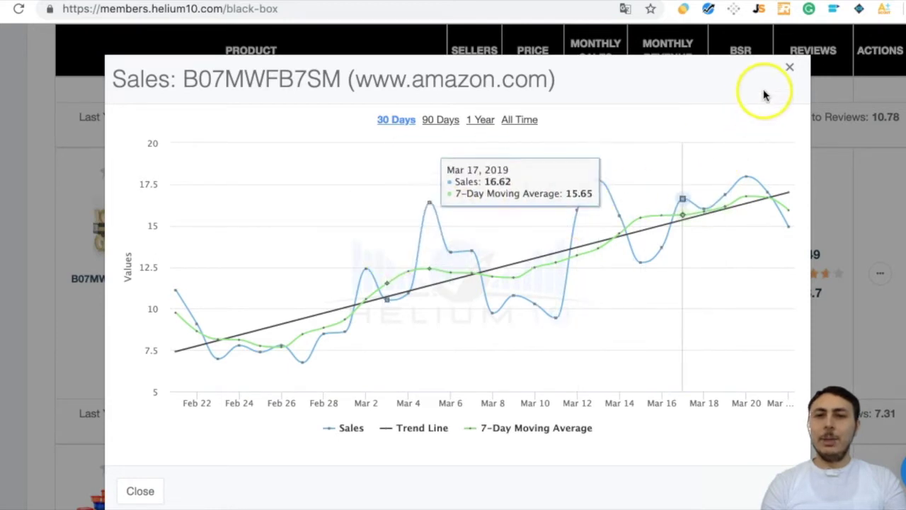
{"action": "left_click", "coordinate": [789, 66]}
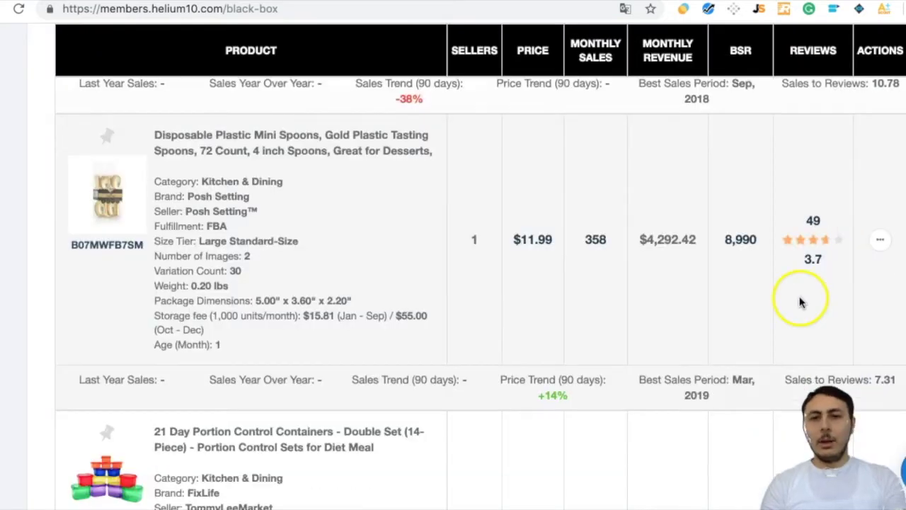
Open the Mini Spoons' Amazon product page from the row's action menu.
{"action": "left_click", "coordinate": [815, 261]}
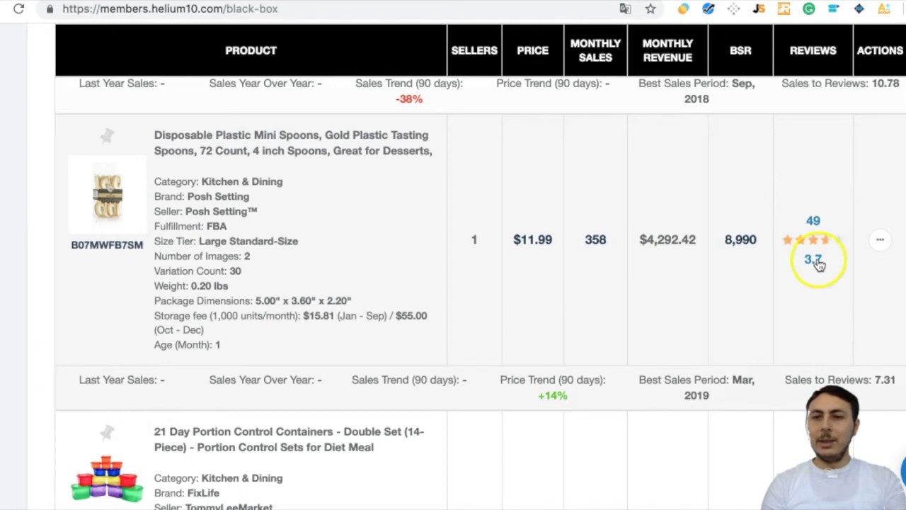
{"action": "left_click", "coordinate": [782, 272]}
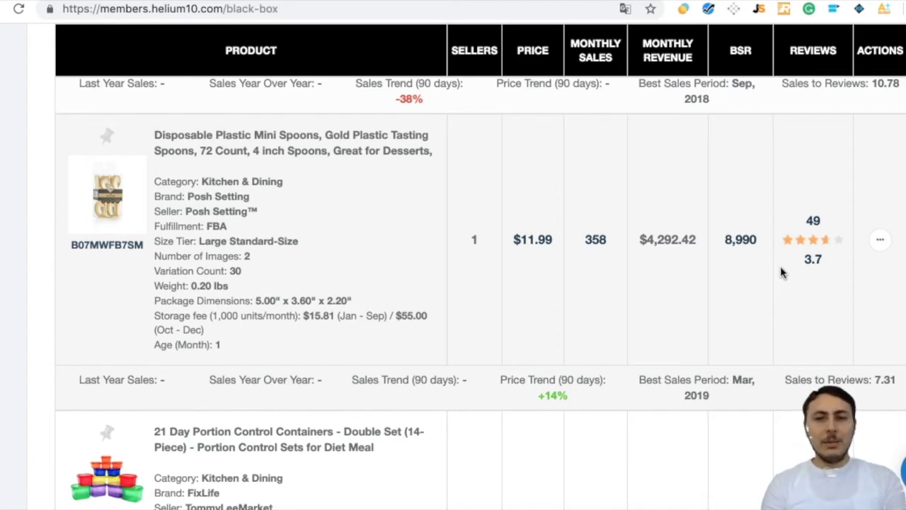
{"action": "left_click", "coordinate": [617, 198]}
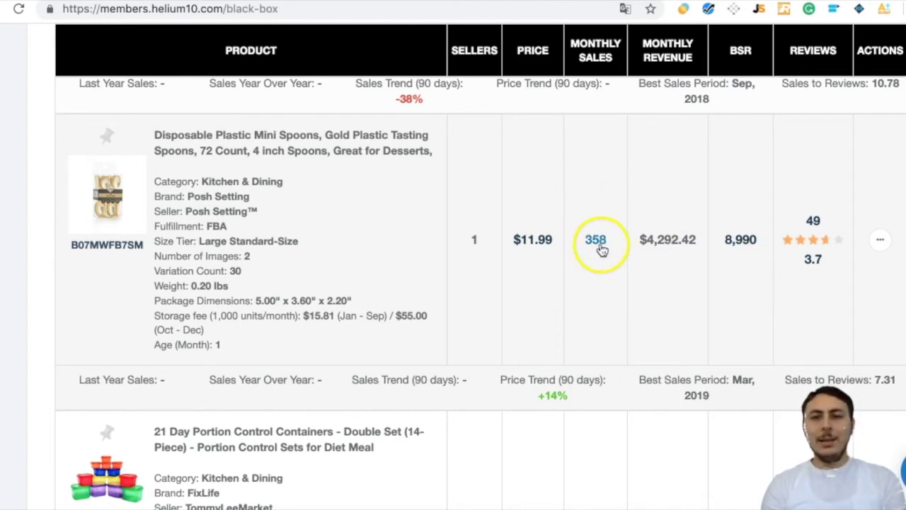
{"action": "left_click", "coordinate": [879, 240]}
{"action": "left_click", "coordinate": [810, 287]}
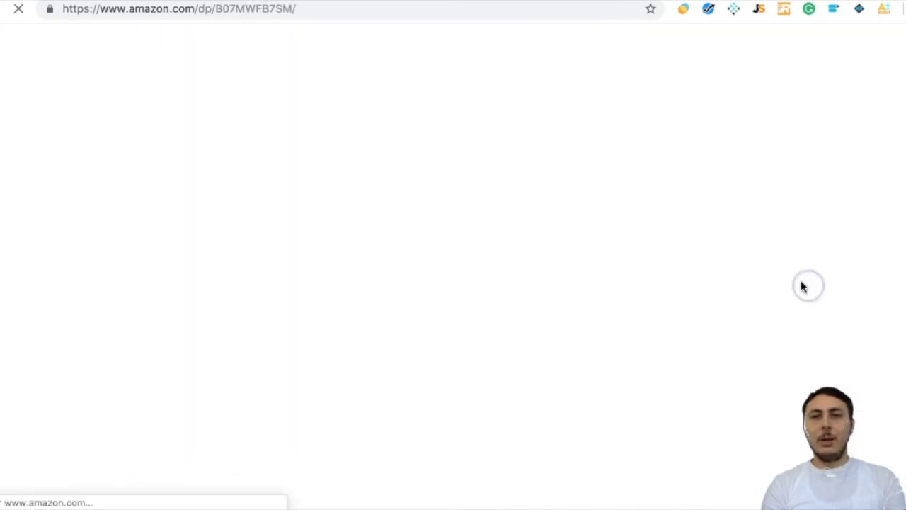